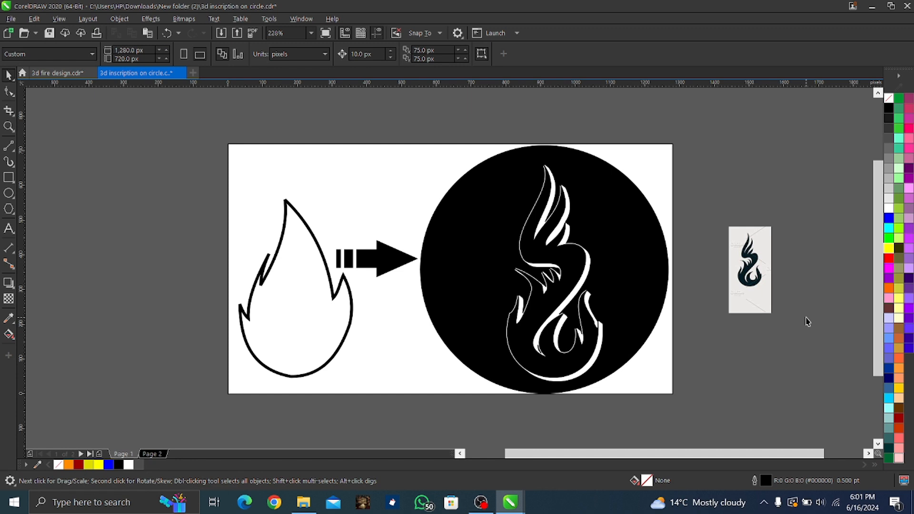
Move the black circle design off the page's left side and back onto its right half
click(570, 280)
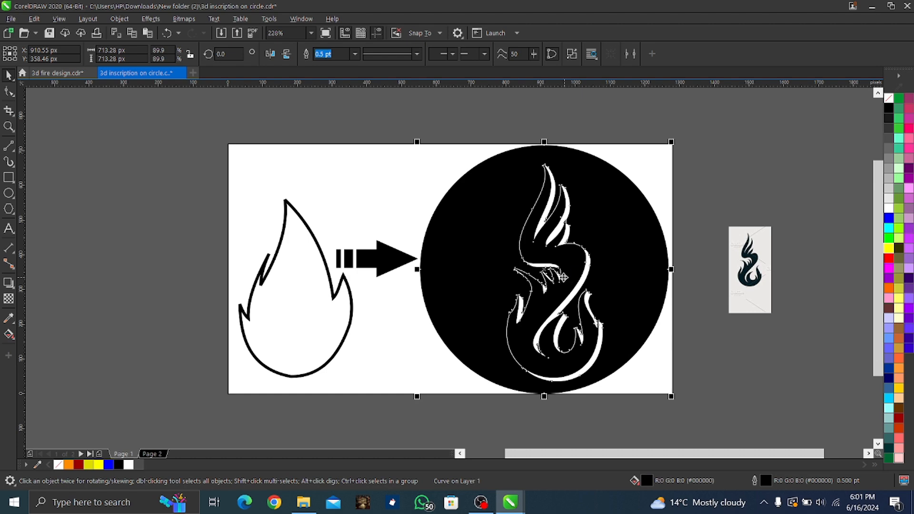
drag(563, 277, 156, 261)
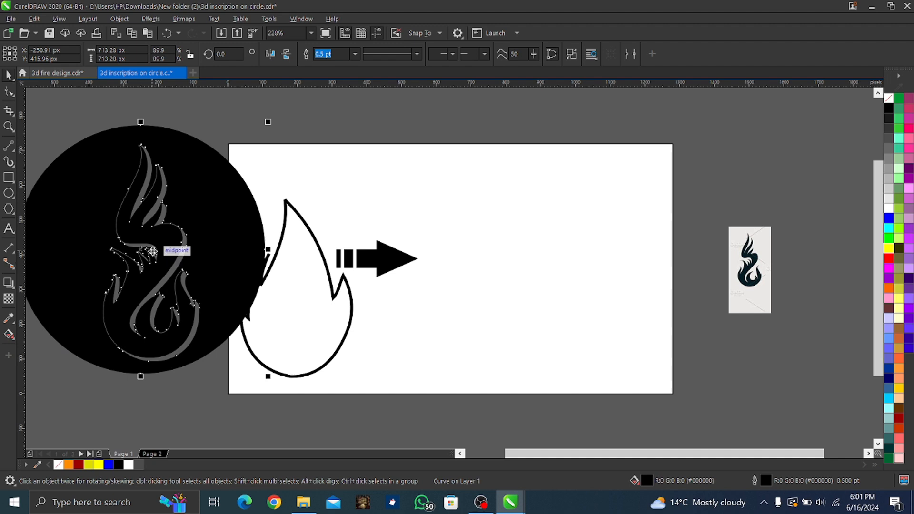
drag(154, 259, 148, 283)
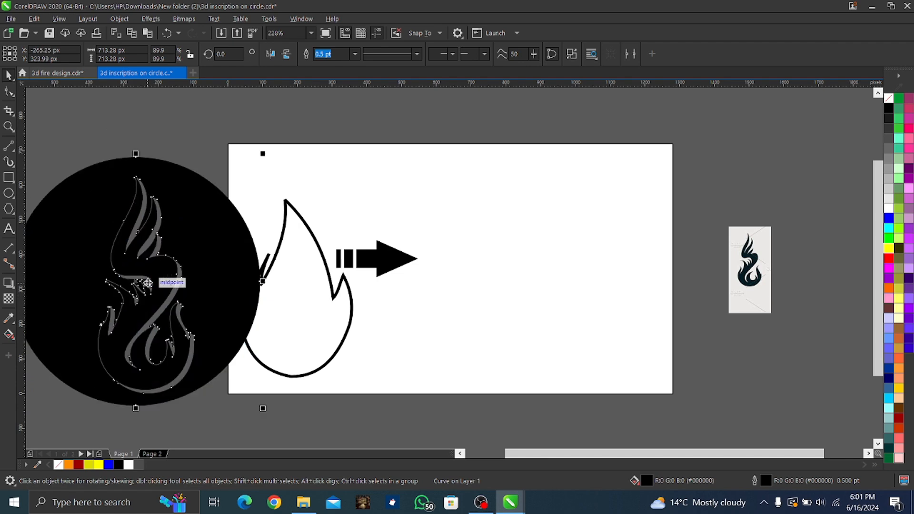
drag(201, 266, 177, 268)
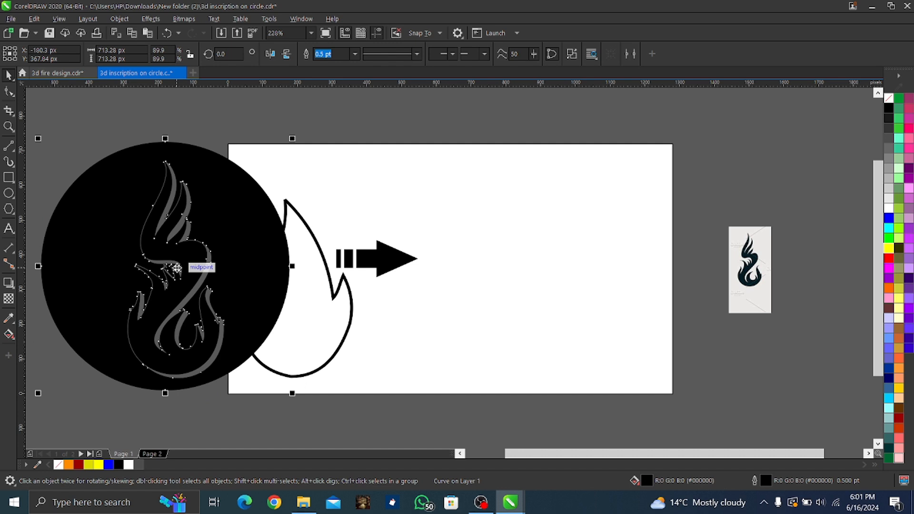
drag(176, 268, 546, 267)
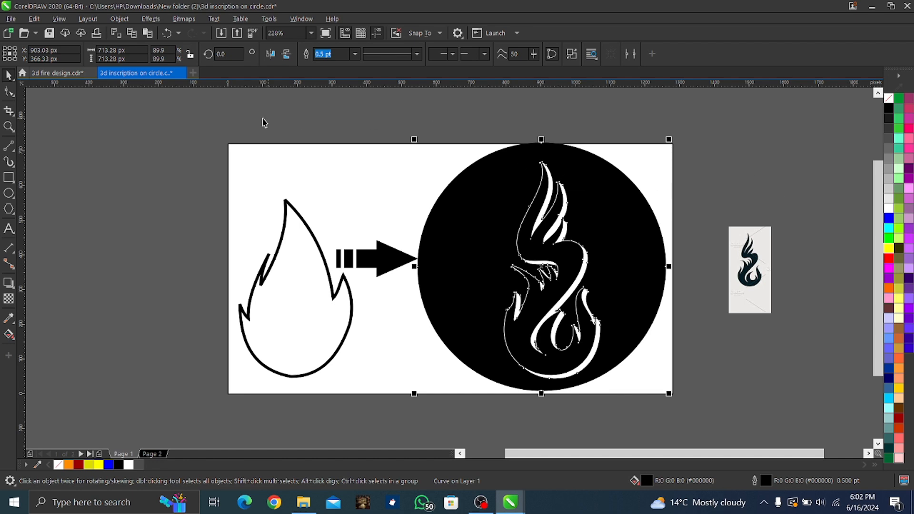
Move the existing designs aside, and place the flame reference image on the page enlarged to about 308 × 620 px
drag(214, 118, 669, 440)
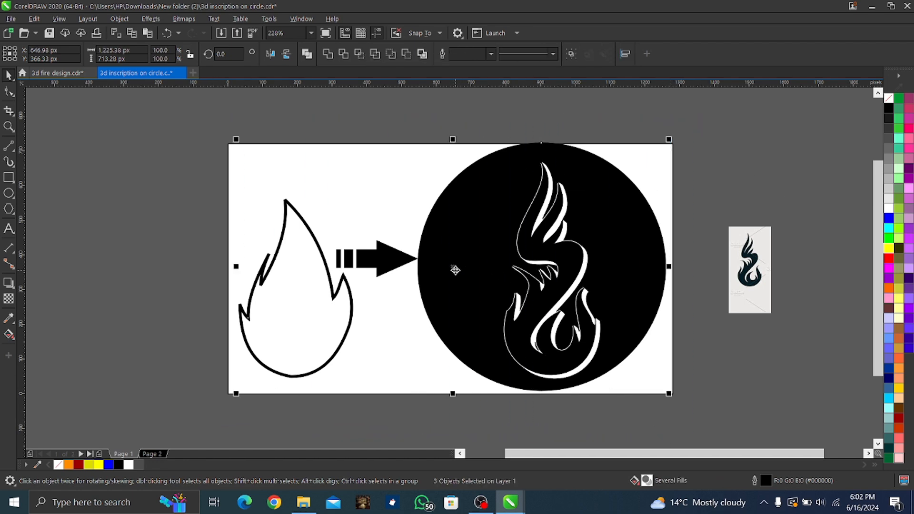
drag(455, 270, 199, 211)
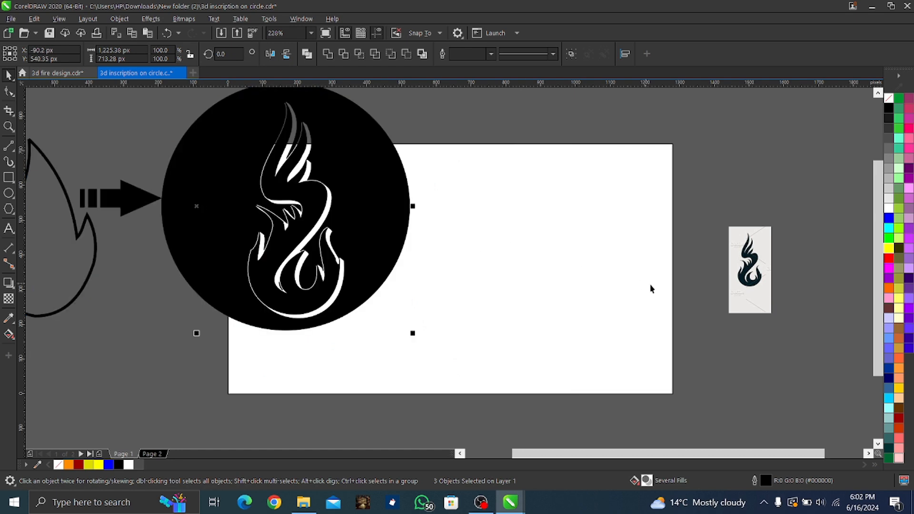
drag(760, 286, 714, 392)
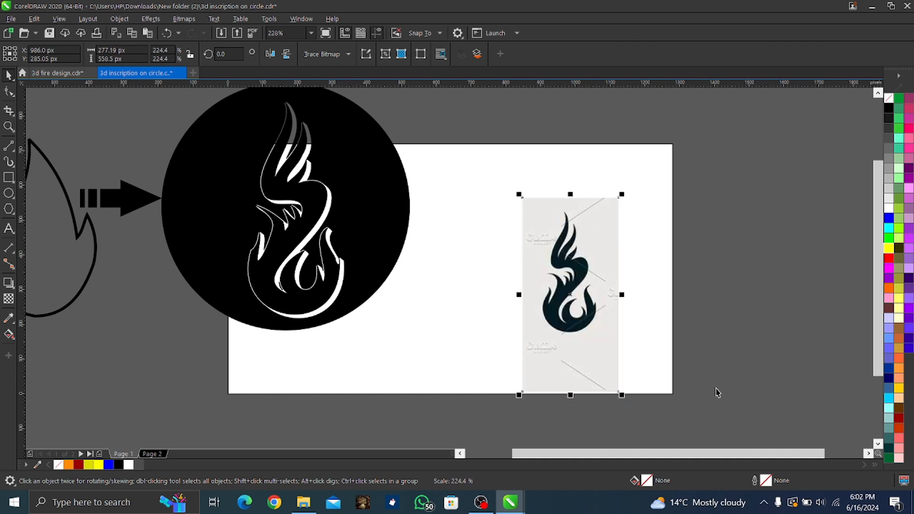
drag(563, 296, 518, 266)
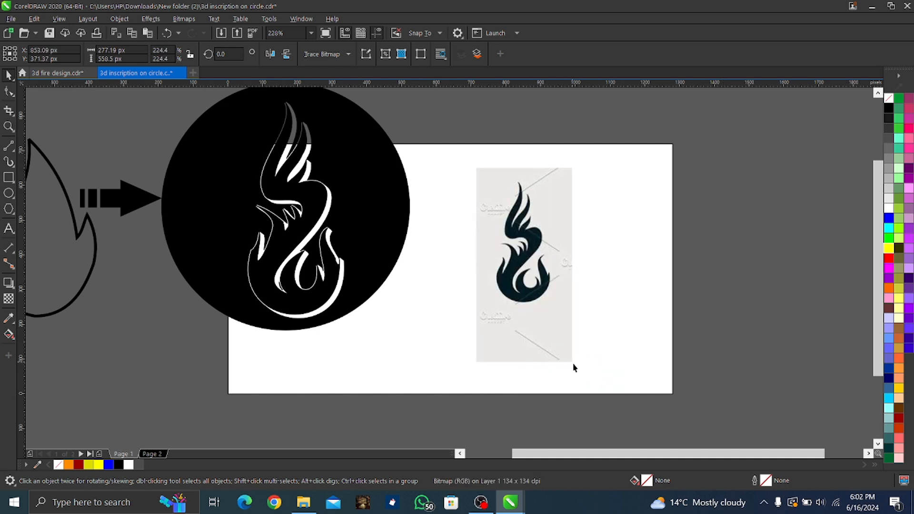
drag(573, 367, 590, 391)
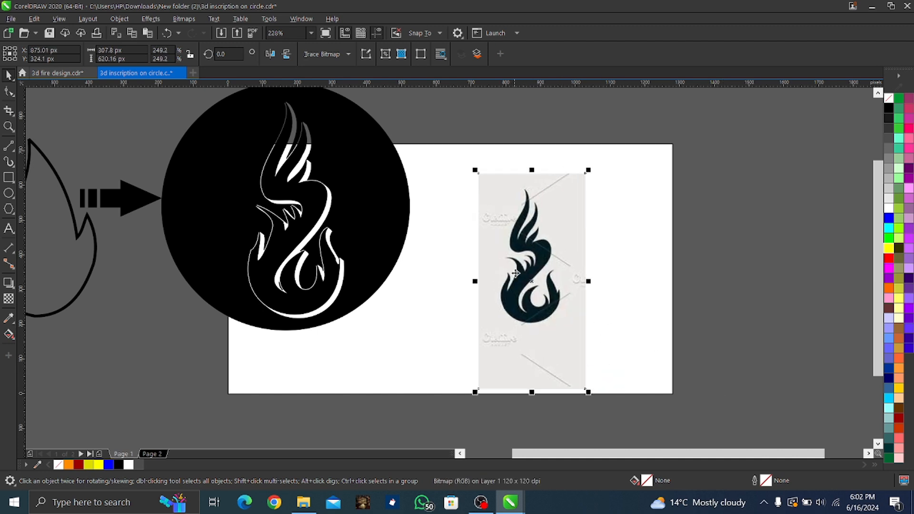
Trace the reference flame with connected straight segments from the tallest tip around its lower body to the inner notch beside the right tongue
scroll(536, 268, up, 3)
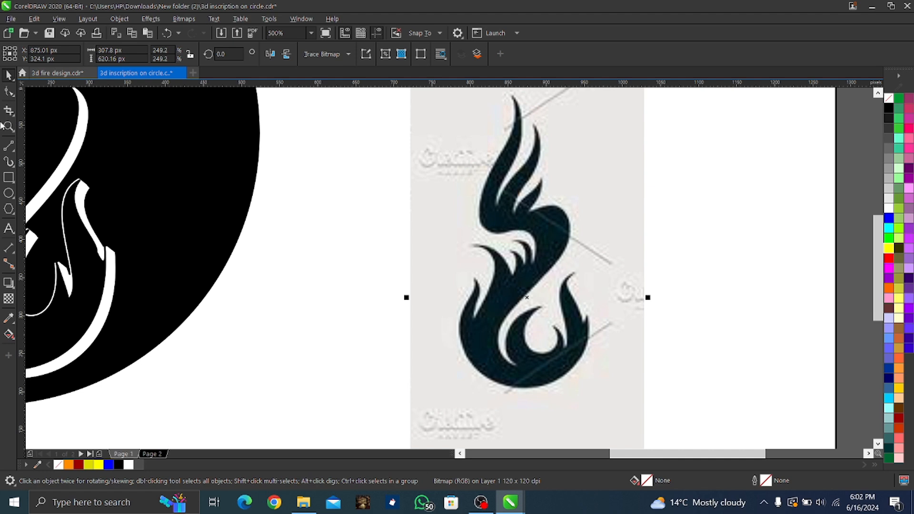
click(8, 146)
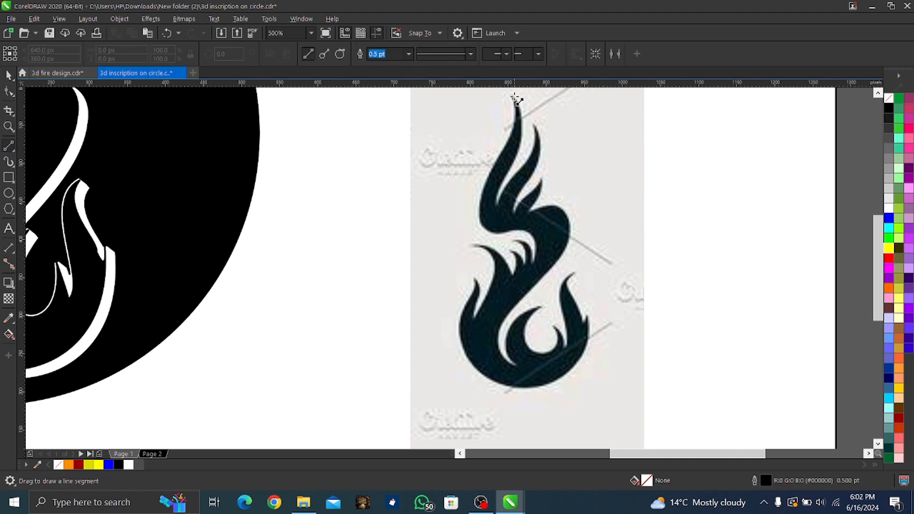
drag(514, 98, 534, 242)
drag(534, 242, 467, 244)
drag(466, 243, 488, 280)
drag(488, 279, 475, 318)
drag(475, 318, 476, 279)
drag(476, 280, 470, 365)
drag(471, 364, 539, 386)
drag(538, 385, 580, 318)
drag(580, 318, 575, 270)
mouse_move(575, 271)
mouse_down()
mouse_move(560, 284)
mouse_move(565, 350)
mouse_move(489, 310)
mouse_up()
scroll(589, 358, up, 2)
key(Delete)
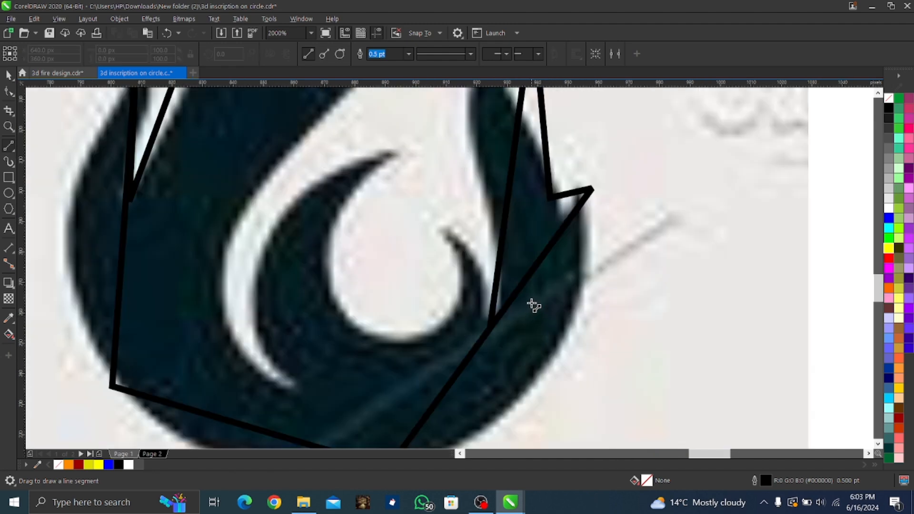
Continue the straight-segment trace around the inner curls and up the flame body to complete the outline
click(7, 94)
click(493, 301)
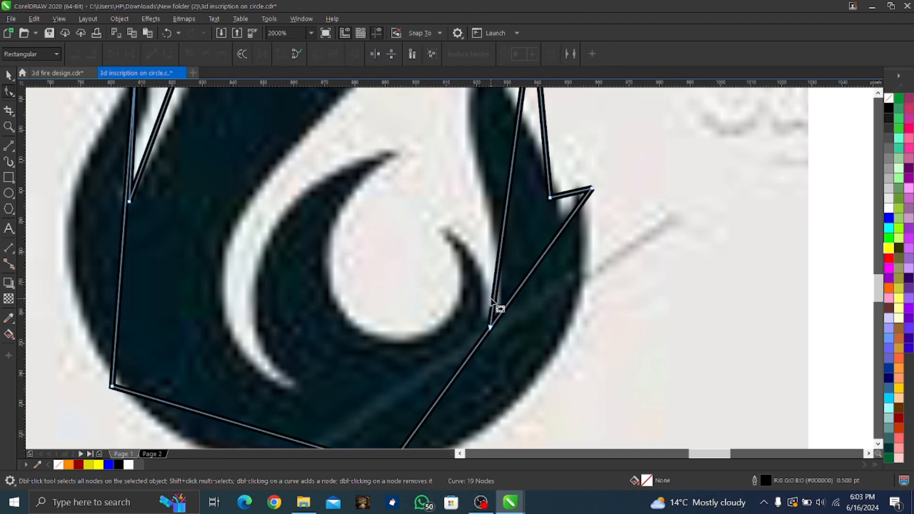
drag(490, 328, 447, 229)
click(10, 161)
drag(447, 228, 293, 382)
drag(293, 382, 362, 116)
drag(362, 116, 281, 136)
scroll(319, 164, down, 4)
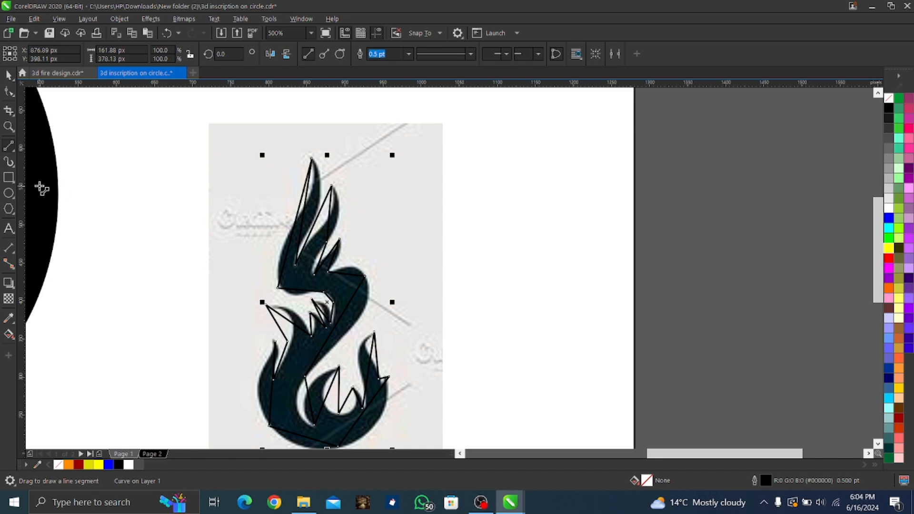
Convert the right edge segment of the tallest flame tongue to a curve and shape it to the reference
click(8, 96)
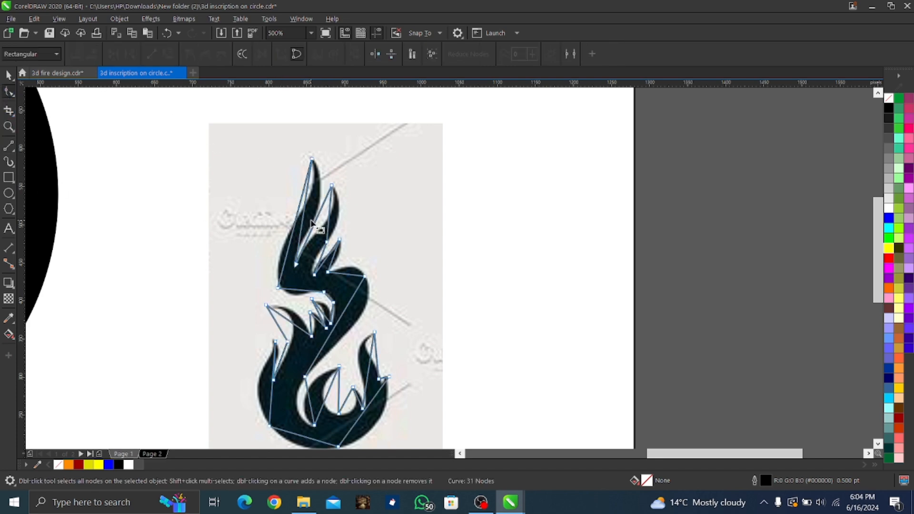
scroll(284, 200, up, 2)
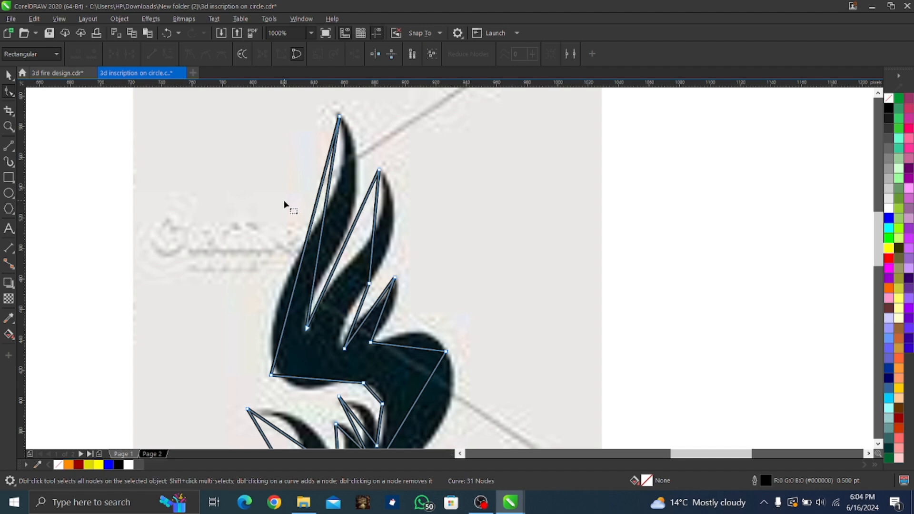
right_click(323, 212)
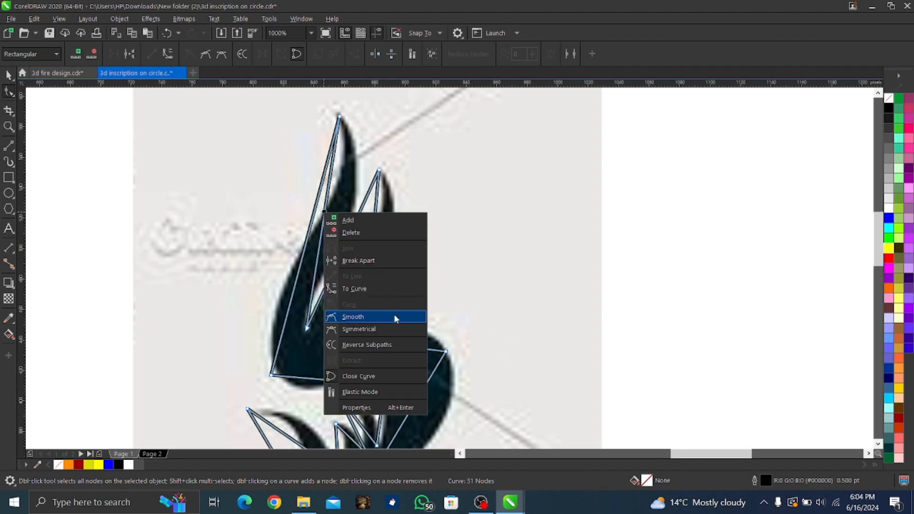
click(364, 289)
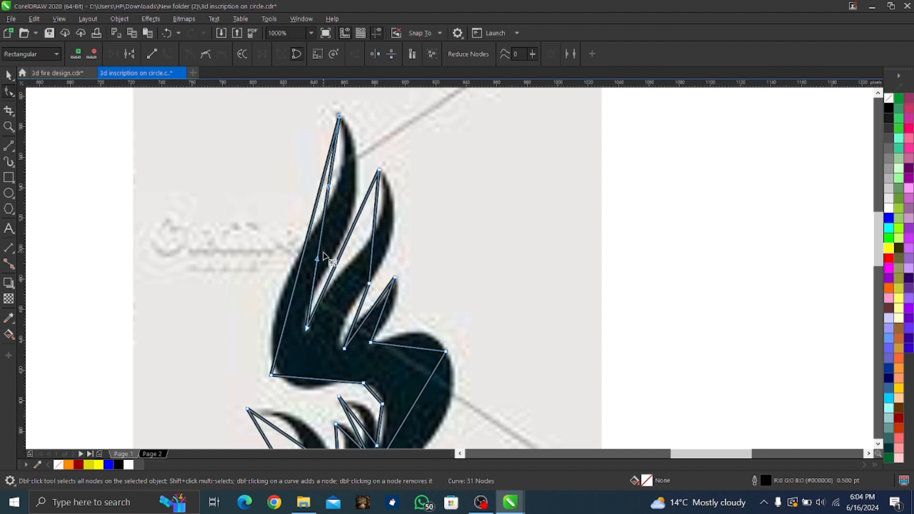
drag(329, 187, 391, 210)
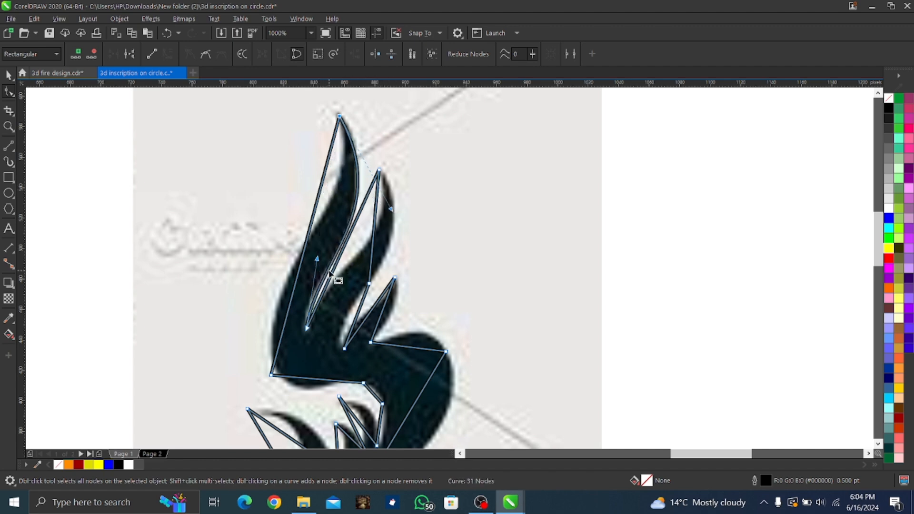
drag(317, 259, 305, 258)
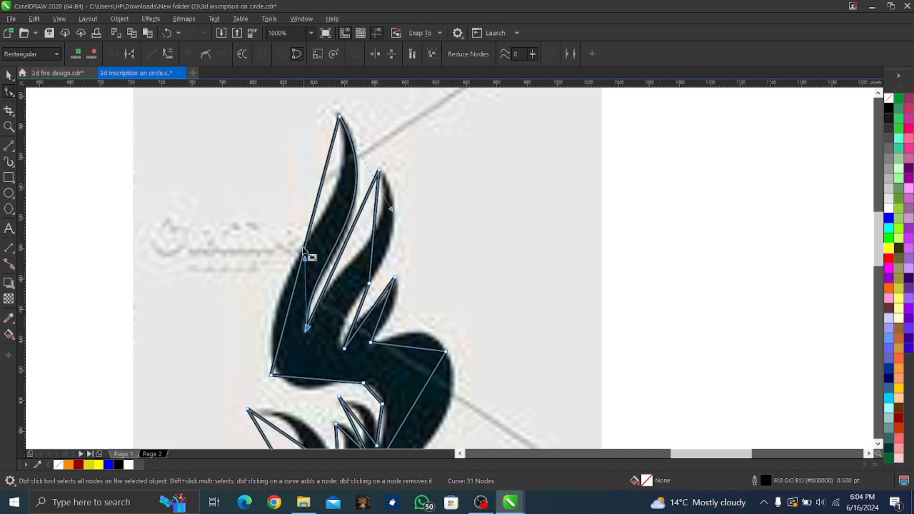
Convert the long left edge of the tallest tongue to a curve and adjust its handles to follow the reference
right_click(308, 230)
click(386, 302)
drag(294, 289, 261, 286)
drag(317, 203, 361, 200)
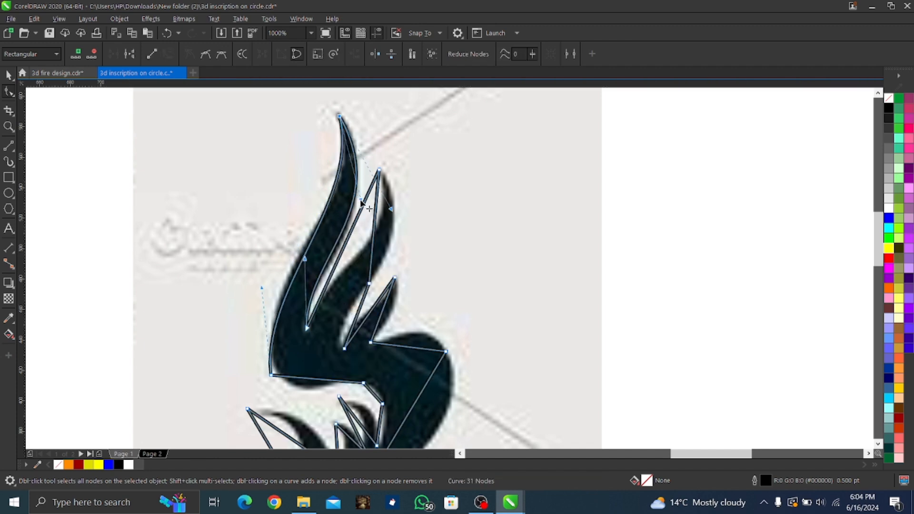
drag(261, 287, 258, 270)
click(272, 376)
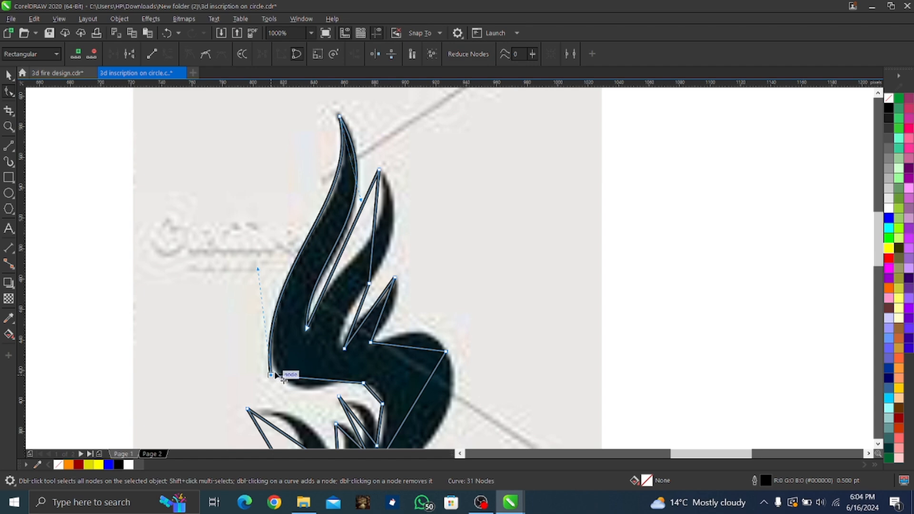
Convert the two segments along the underside of the upper flame to curves and bend them to the reference
right_click(316, 376)
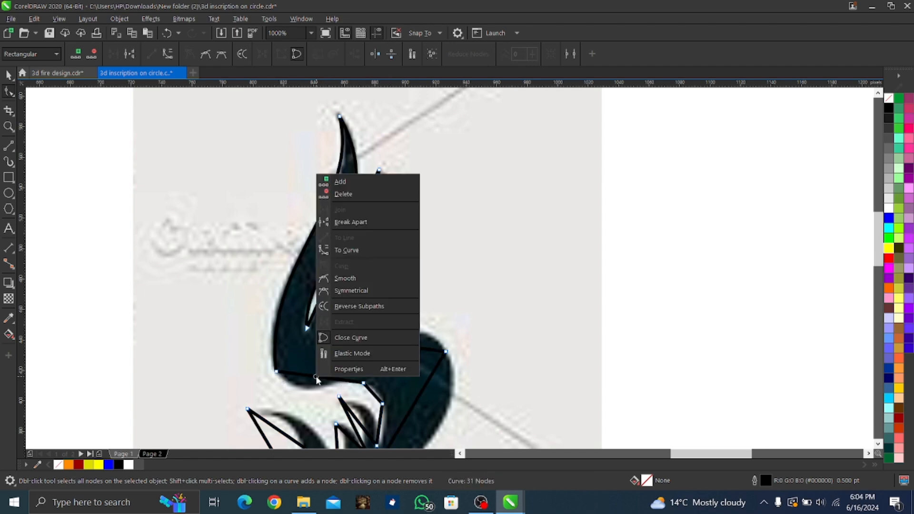
click(346, 250)
drag(305, 376, 301, 398)
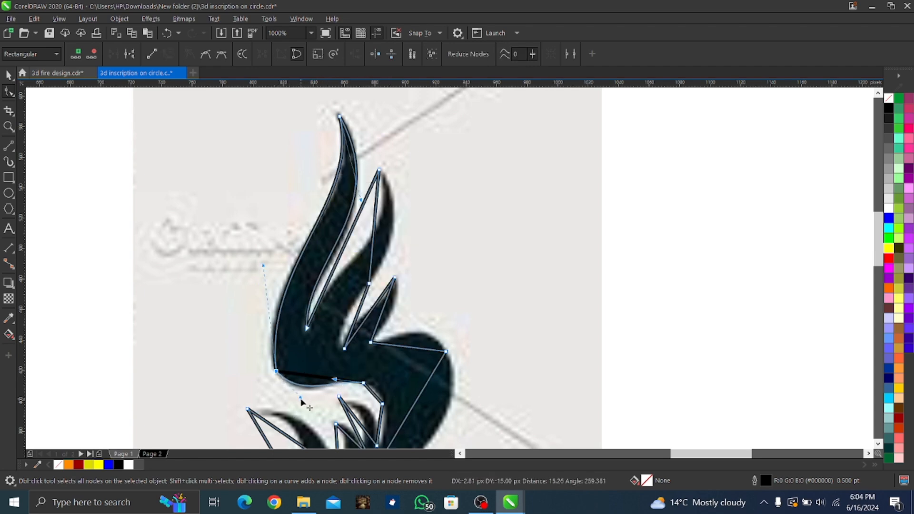
right_click(373, 395)
click(412, 251)
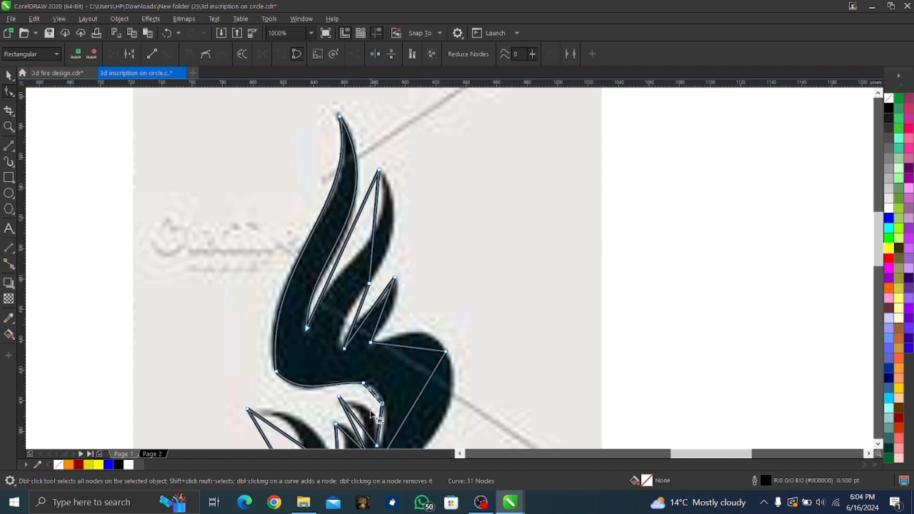
drag(373, 393, 378, 390)
right_click(365, 387)
click(396, 198)
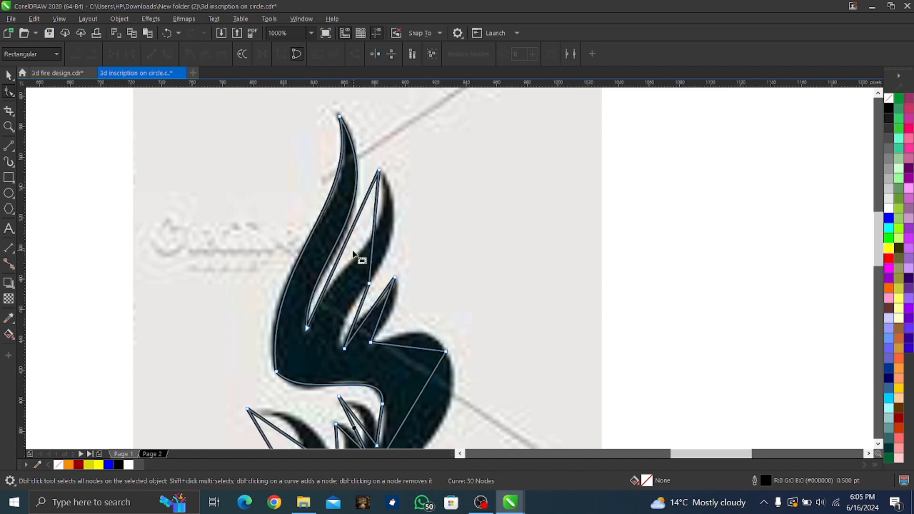
key(ctrl+z)
click(276, 371)
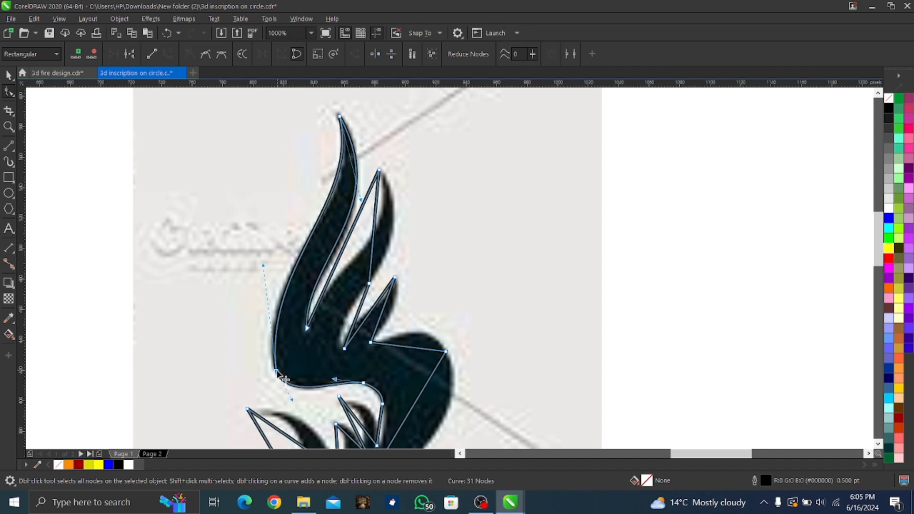
right_click(276, 371)
click(307, 189)
Convert both edges of the second flame tongue to curves and bend them to match the reference
right_click(373, 236)
click(406, 312)
drag(373, 232, 400, 246)
right_click(354, 223)
click(373, 300)
Curve the segment running from the second tongue down to the next notch, and adjust the notch node's position
scroll(390, 350, down, 1)
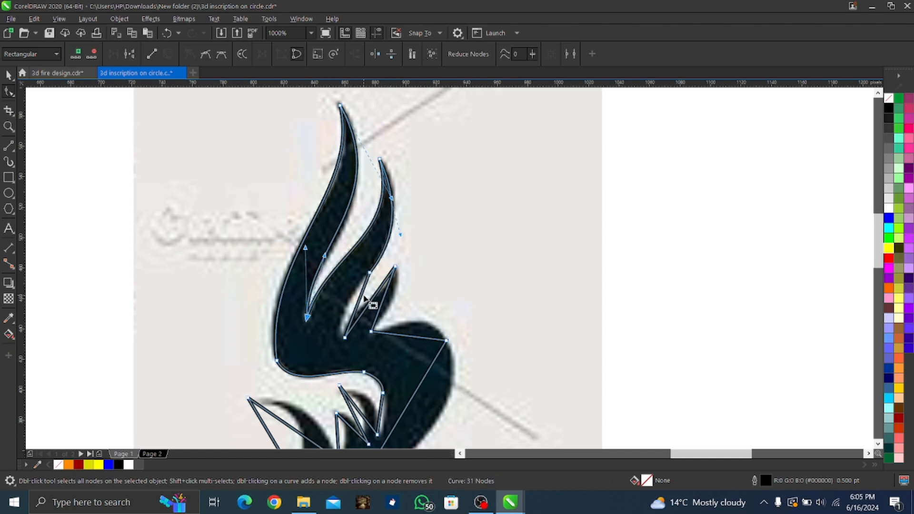
right_click(360, 295)
click(389, 169)
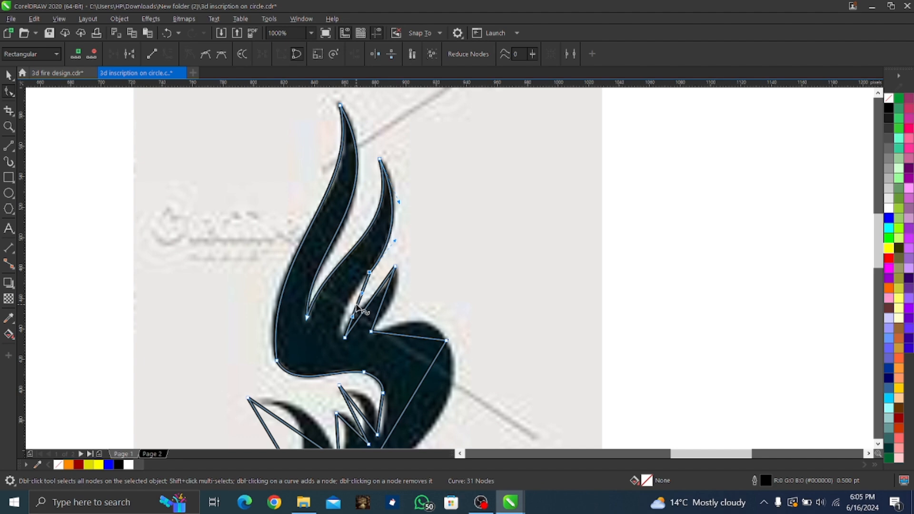
drag(357, 304, 346, 306)
drag(344, 338, 344, 335)
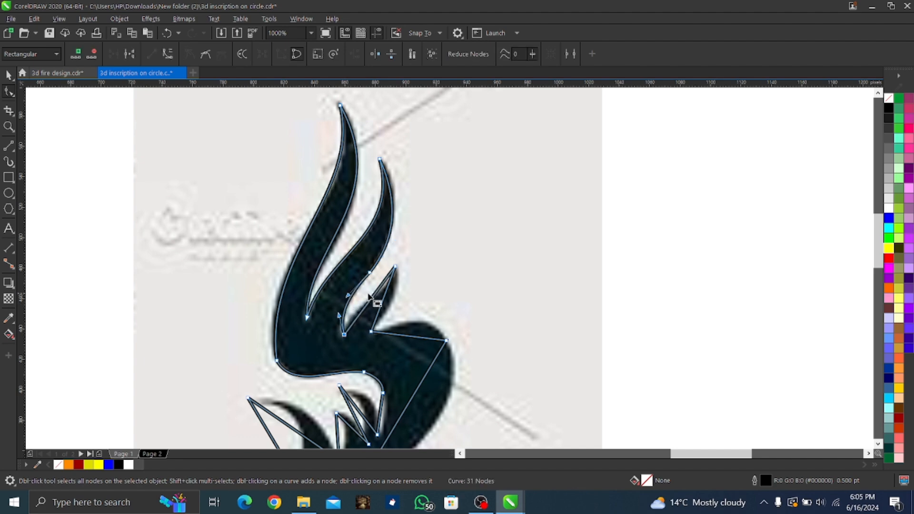
Convert both edges of the small third flame tongue to curves that follow the reference
right_click(386, 299)
click(410, 181)
mouse_move(386, 304)
mouse_down()
mouse_move(393, 300)
mouse_move(376, 303)
mouse_up()
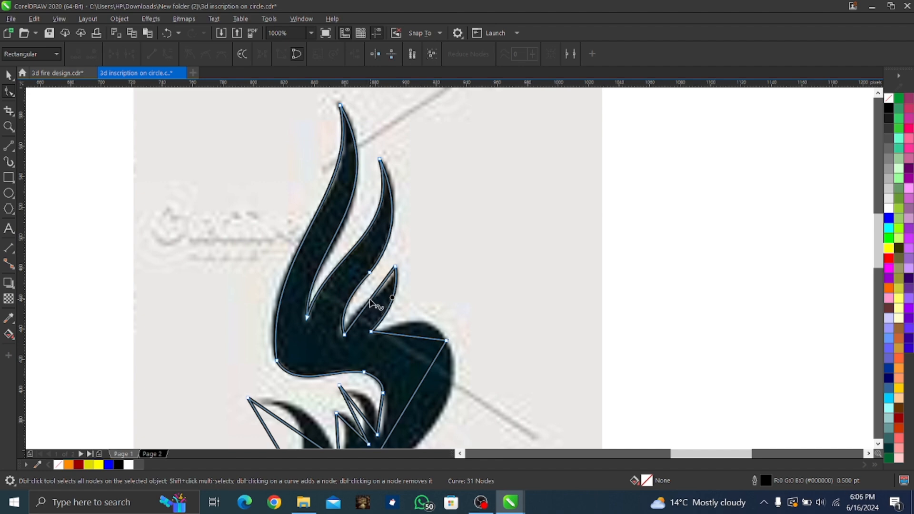
right_click(370, 302)
click(402, 173)
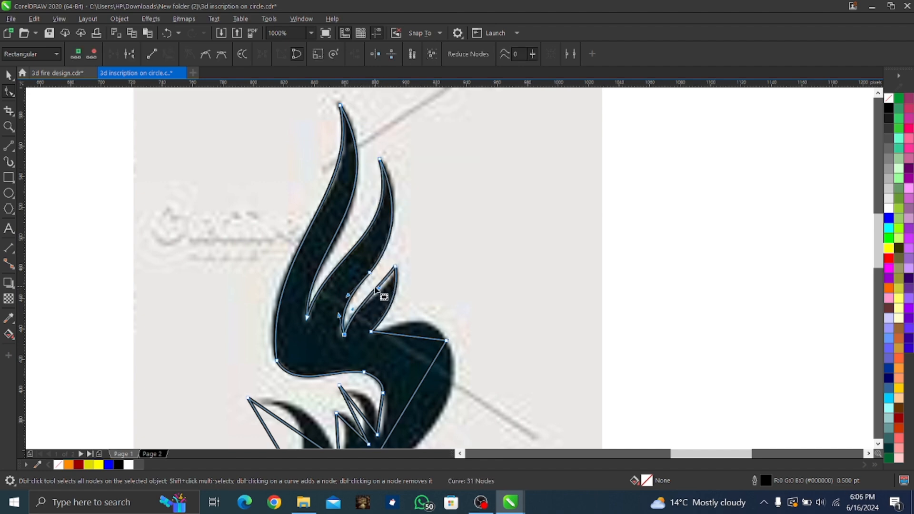
Convert the segment over the flame's right shoulder to a curve and bow it upward along the reference edge
drag(376, 288, 424, 323)
right_click(419, 340)
click(428, 209)
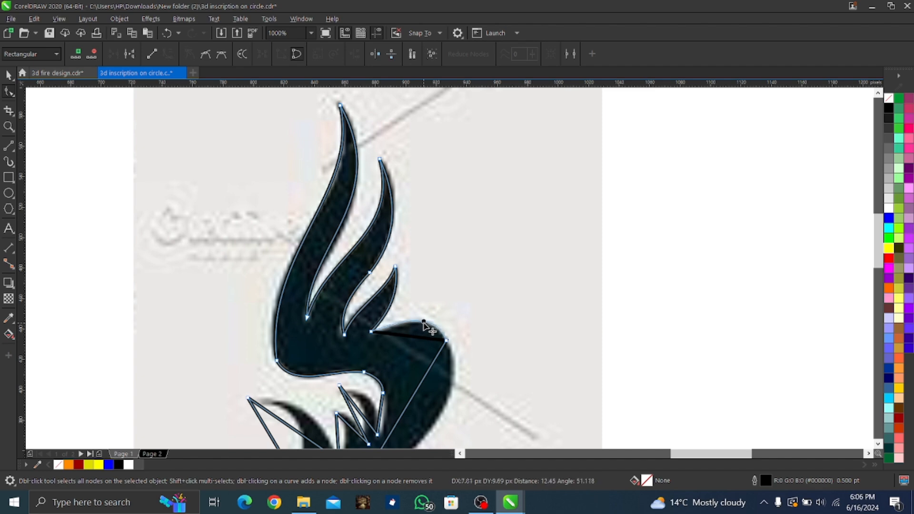
Convert the long segment down the flame body's right side to a curve and bow it outward along the reference
scroll(422, 355, down, 3)
click(392, 298)
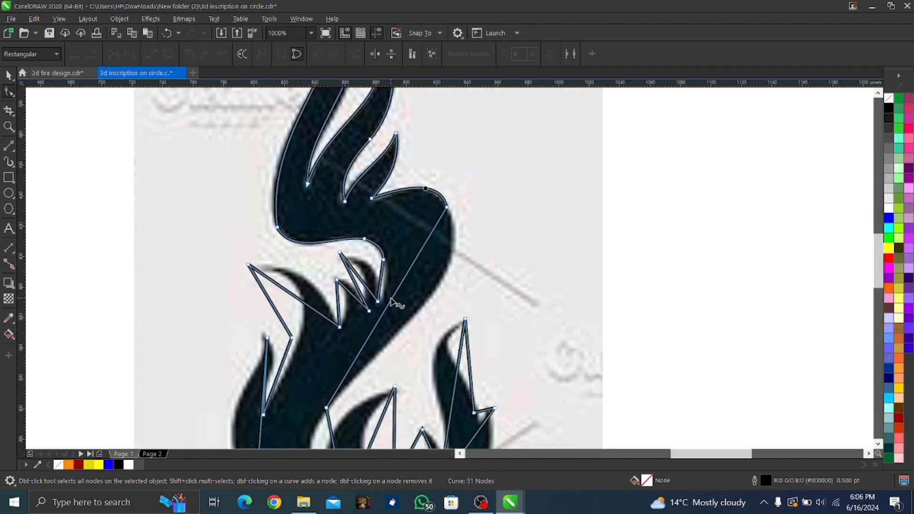
right_click(392, 299)
click(423, 170)
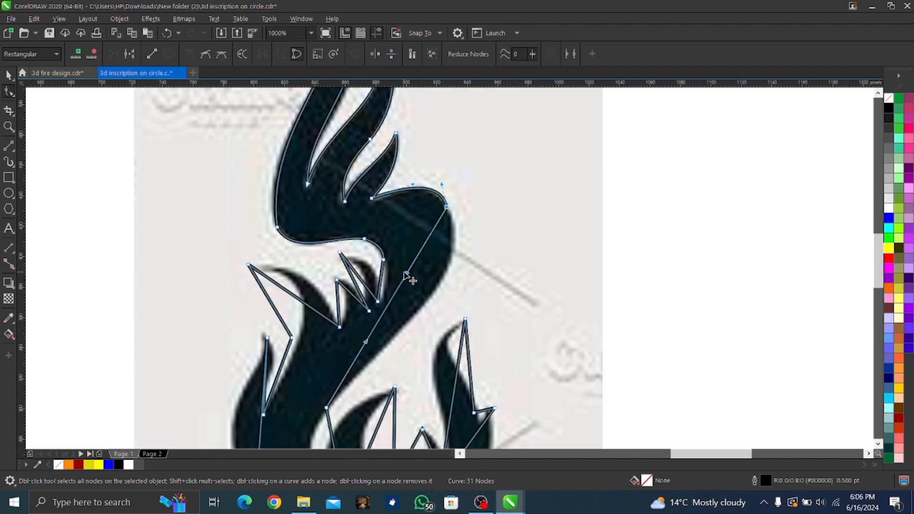
drag(406, 274, 464, 318)
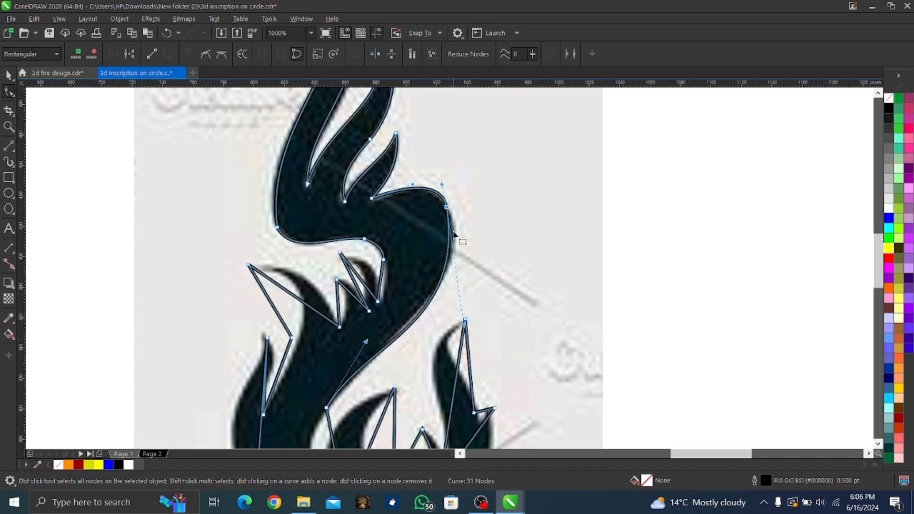
Delete the node at the right shoulder and pull the merged curve in to fit the reference edge
right_click(446, 207)
click(462, 227)
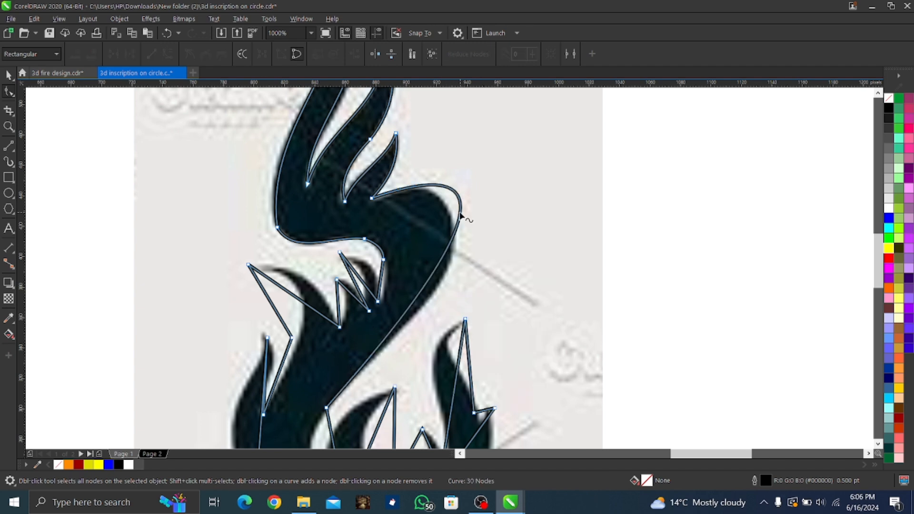
drag(461, 214, 453, 230)
click(327, 408)
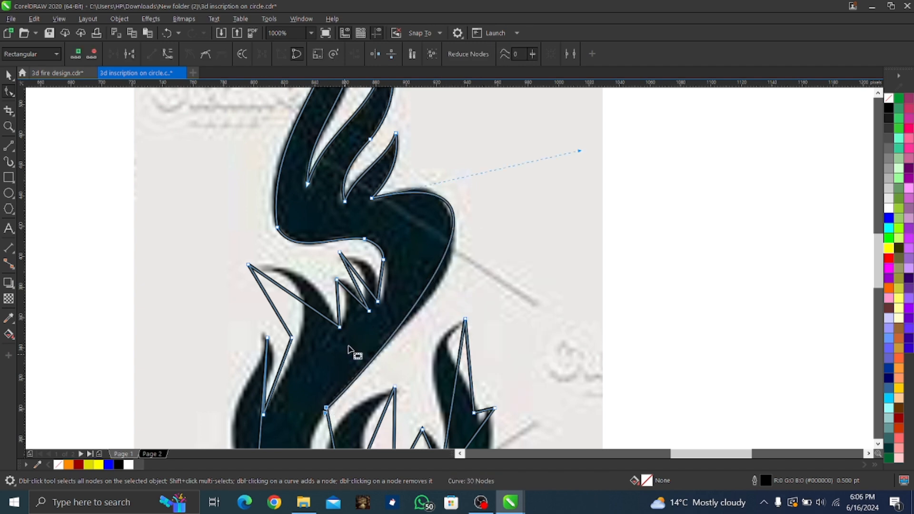
Convert the short segment below the inner bend to a curve, bow it slightly outward, and undo the last change
right_click(380, 281)
click(460, 358)
mouse_move(379, 280)
mouse_down()
mouse_move(397, 293)
mouse_move(379, 282)
mouse_move(390, 273)
mouse_move(388, 289)
mouse_move(385, 274)
mouse_up()
click(377, 302)
key(ctrl+z)
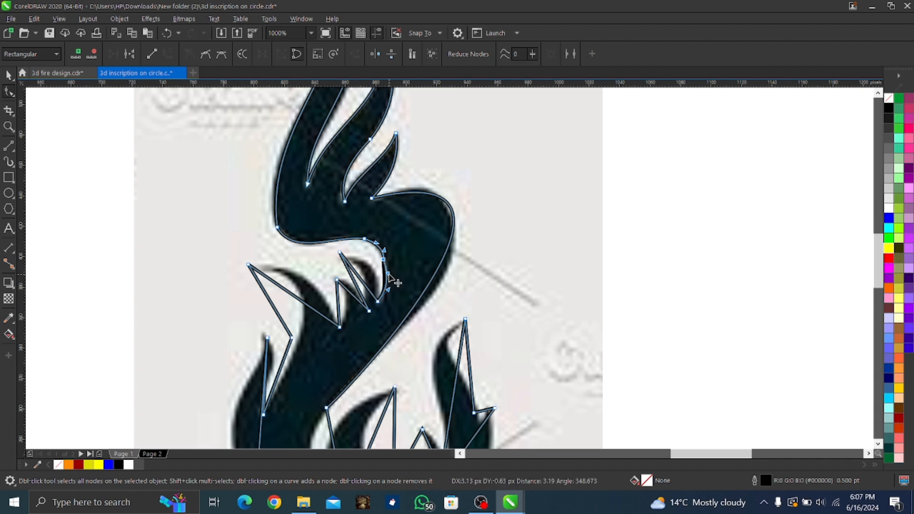
Move the upper small inner tongue's tip node onto the reference and curve the tongue's outer edge
drag(339, 252, 343, 260)
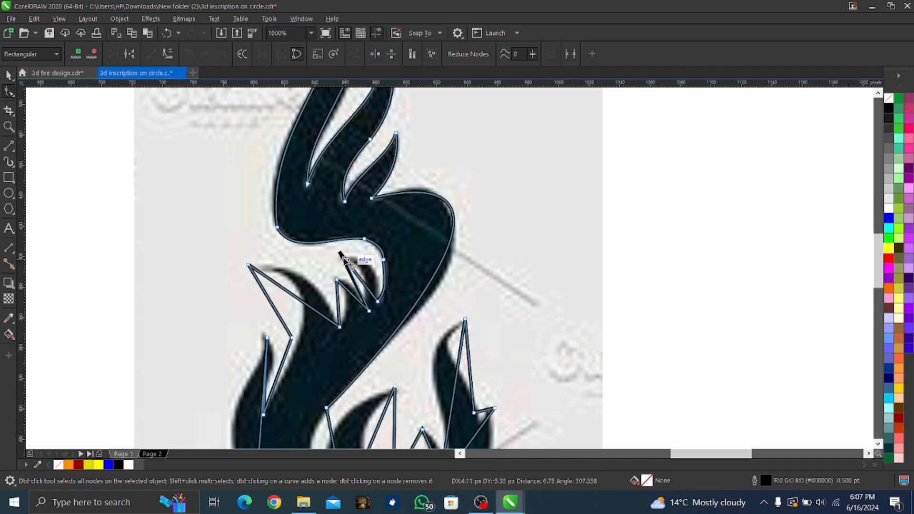
right_click(362, 284)
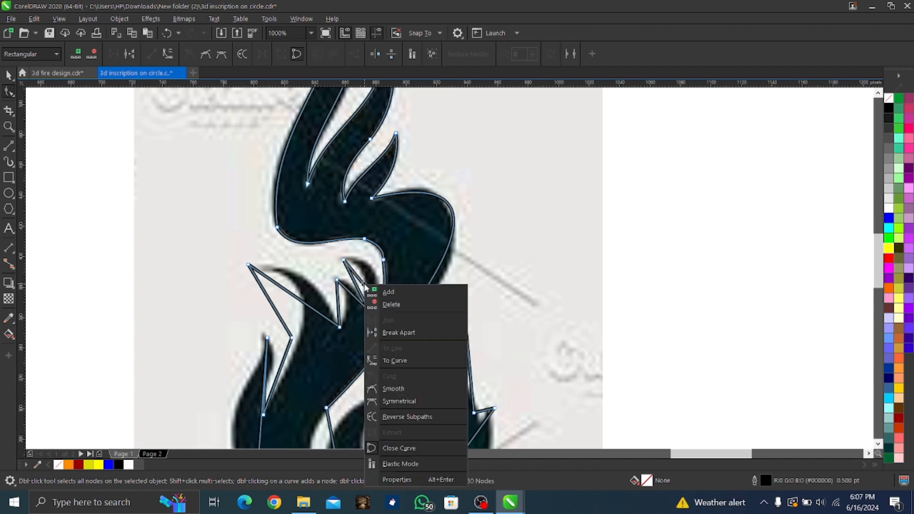
click(387, 359)
drag(363, 274, 370, 270)
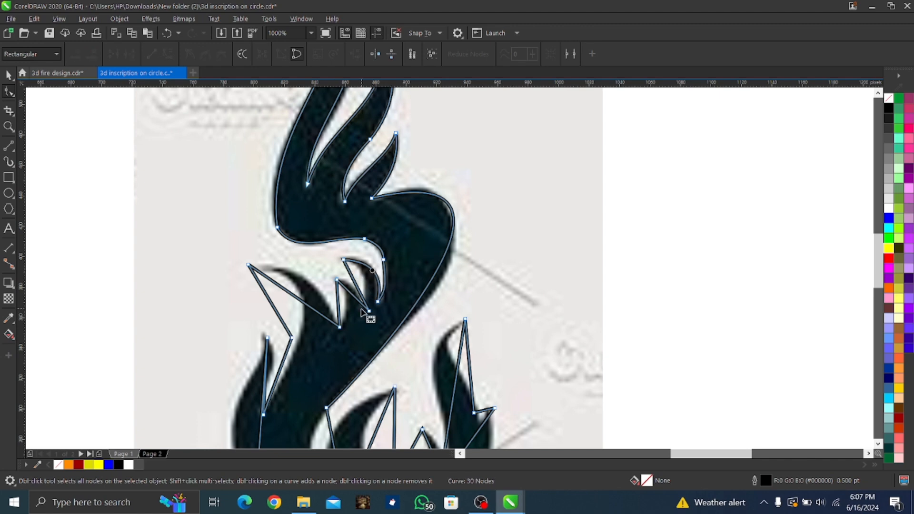
Reposition the notch node between the two small inner tongues and curve the three remaining tongue edges to the reference
drag(369, 311, 309, 282)
right_click(356, 287)
click(378, 359)
right_click(351, 293)
click(379, 167)
right_click(338, 302)
click(367, 172)
Curve both edges of the large left tongue to the reference, moving the node at its lower base onto the body edge
right_click(296, 299)
click(329, 174)
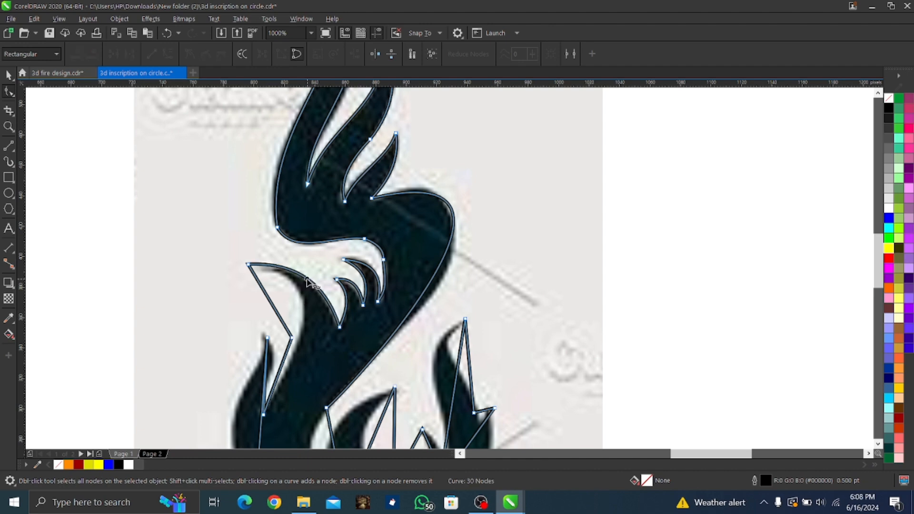
click(292, 338)
drag(292, 338, 301, 332)
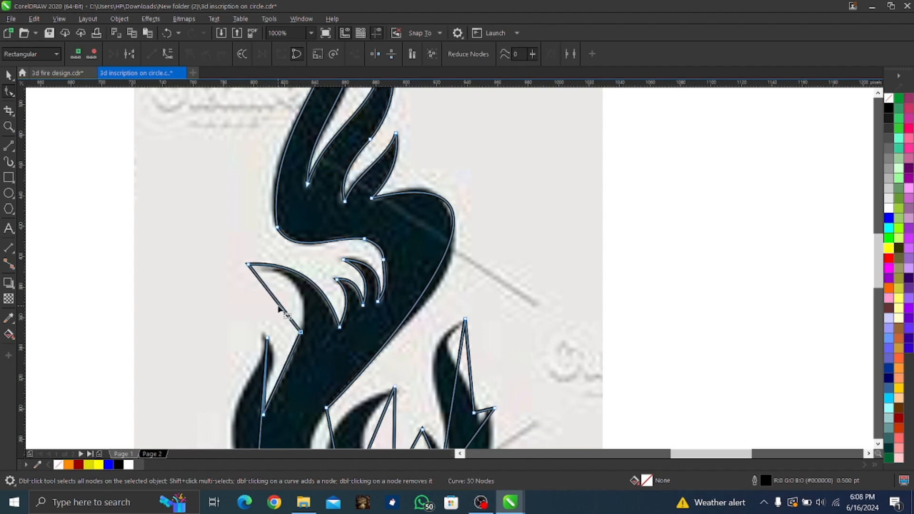
right_click(279, 306)
click(315, 179)
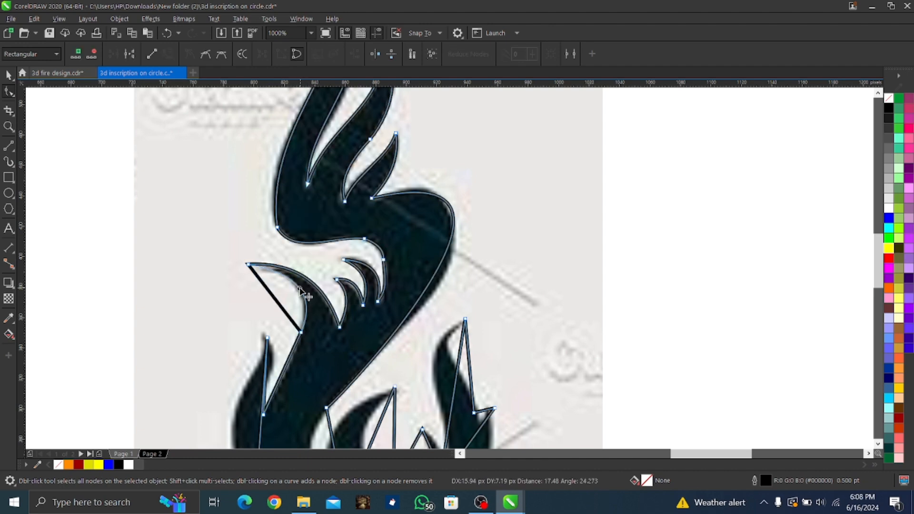
drag(278, 302, 296, 288)
Curve the flame base's outer left edge, then adjust the lower left tongue's tip node and the curve handle to match
scroll(354, 199, down, 2)
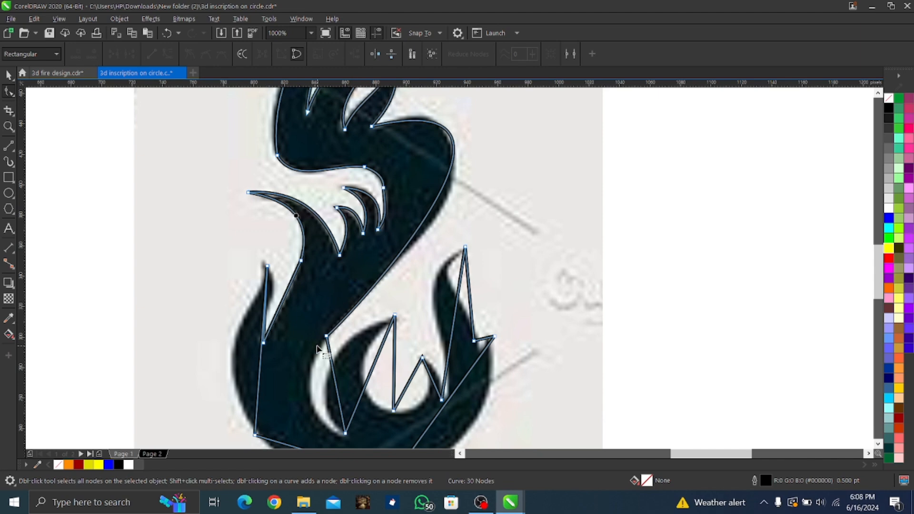
right_click(263, 358)
click(289, 237)
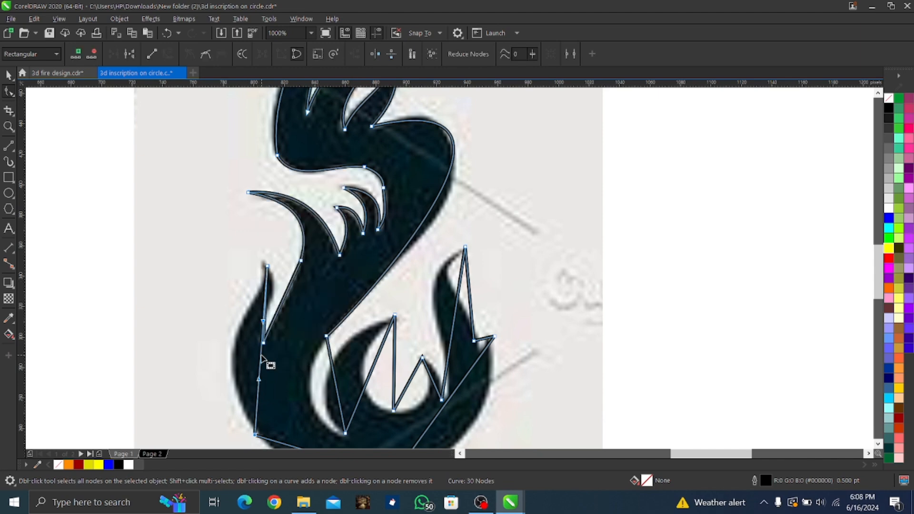
drag(264, 361, 200, 355)
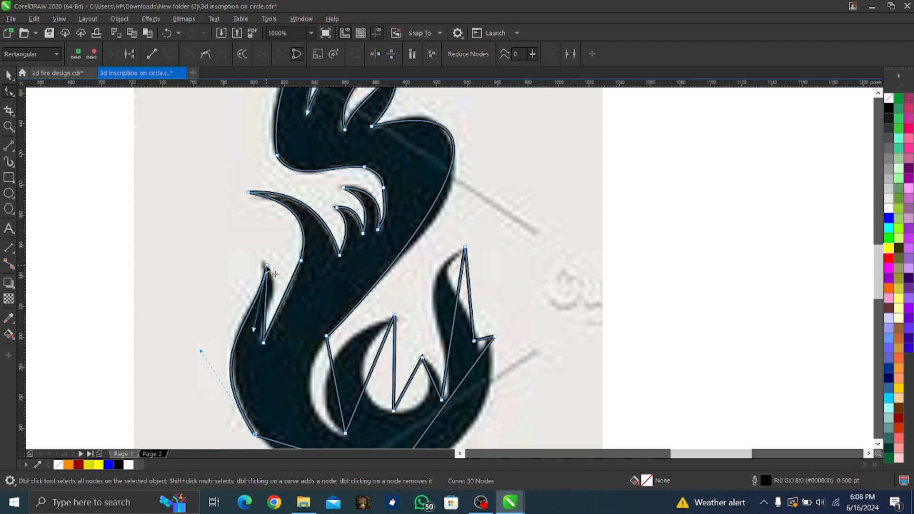
drag(266, 265, 263, 261)
drag(249, 325, 258, 325)
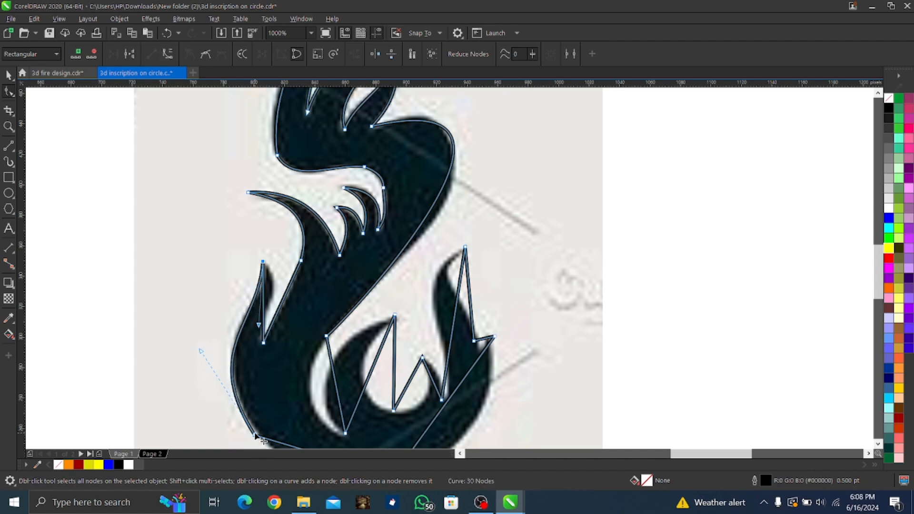
Convert the inner edge of the lower left tongue to a curve and bend it along the reference
right_click(263, 299)
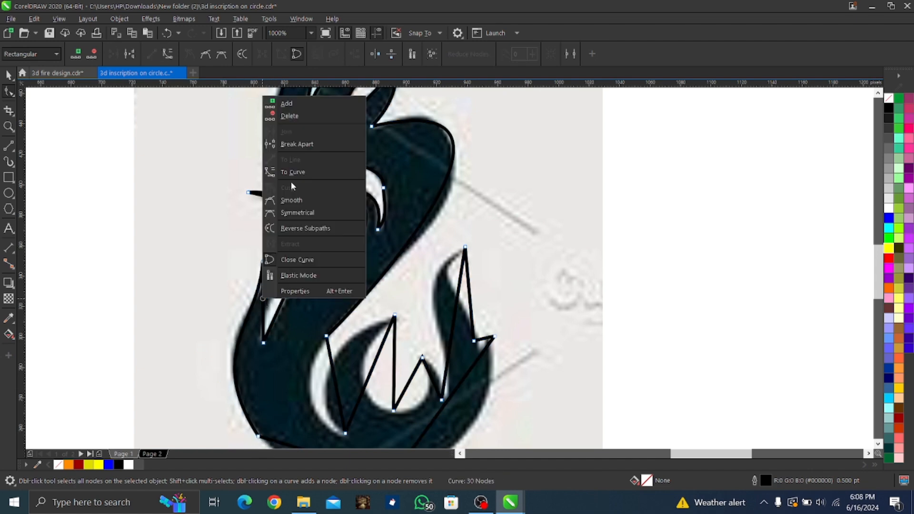
click(296, 172)
drag(263, 288, 273, 317)
Convert the segment along the left side of the narrow inner gap to a curve and bow it outward
scroll(286, 360, down, 2)
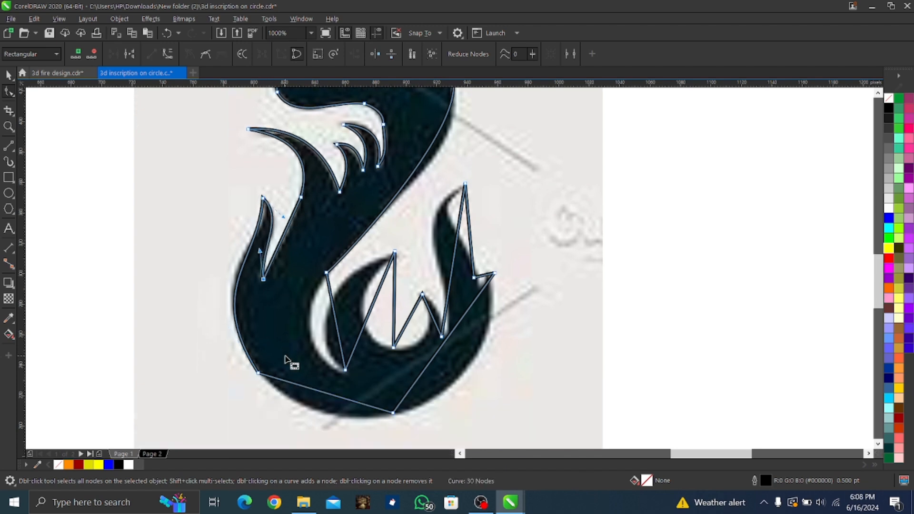
right_click(336, 317)
click(379, 188)
drag(336, 319, 311, 327)
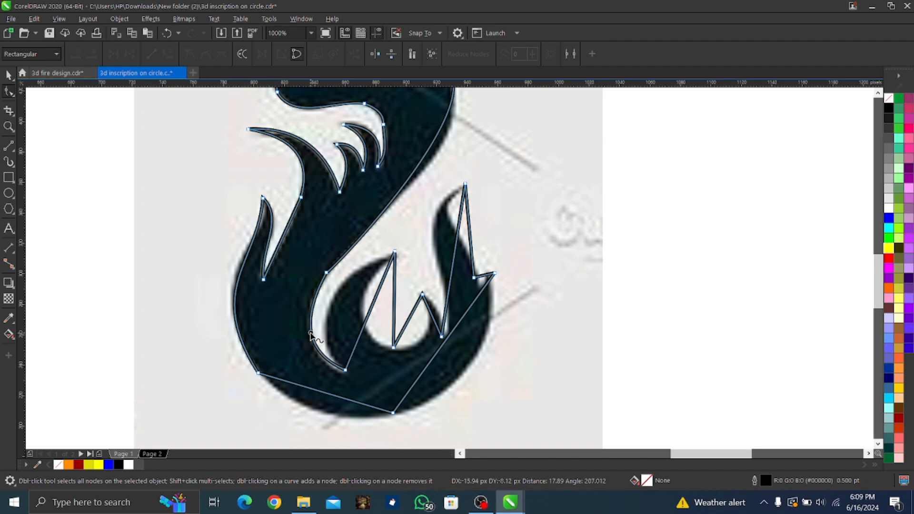
Curve the two segments around the rounded bottom of the flame and delete the node between them
right_click(330, 394)
click(367, 267)
drag(337, 402, 322, 417)
right_click(450, 335)
click(484, 206)
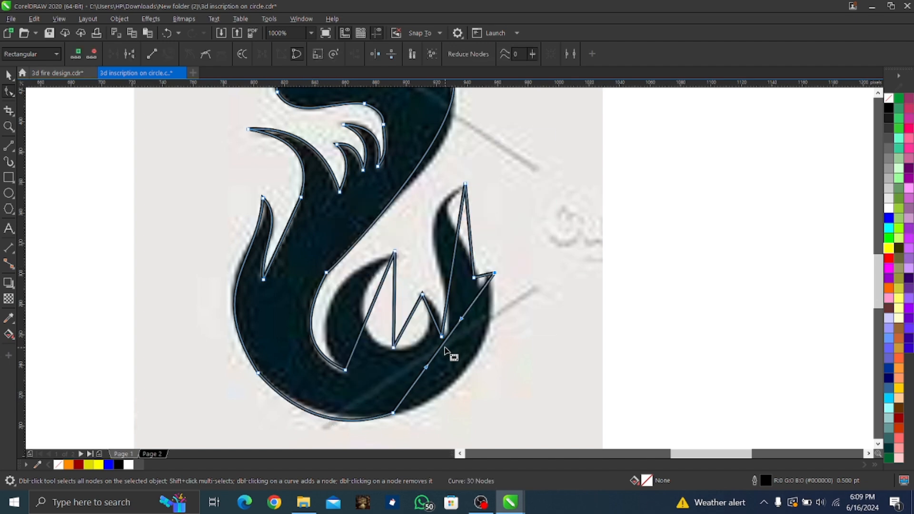
drag(442, 346, 473, 374)
right_click(394, 414)
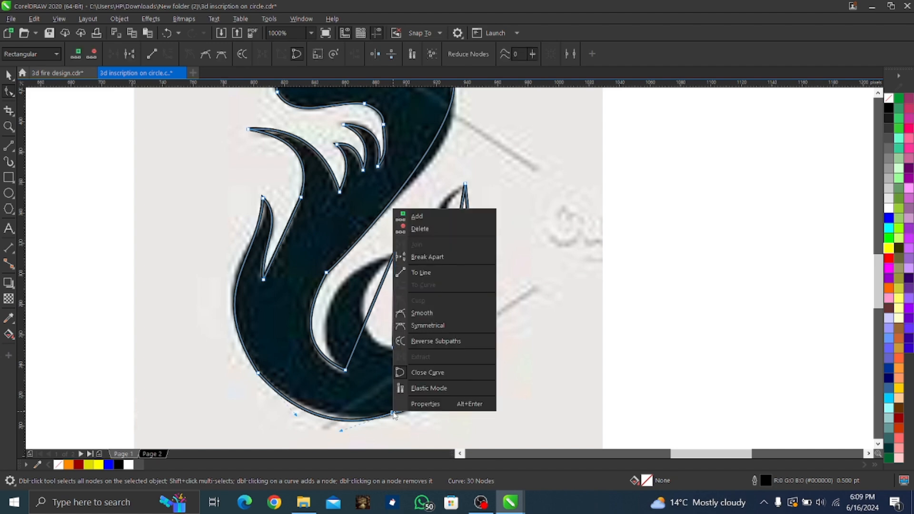
click(421, 229)
Adjust the tip and notch nodes of the small right spike, and curve both edges of the tall right tongue
click(490, 275)
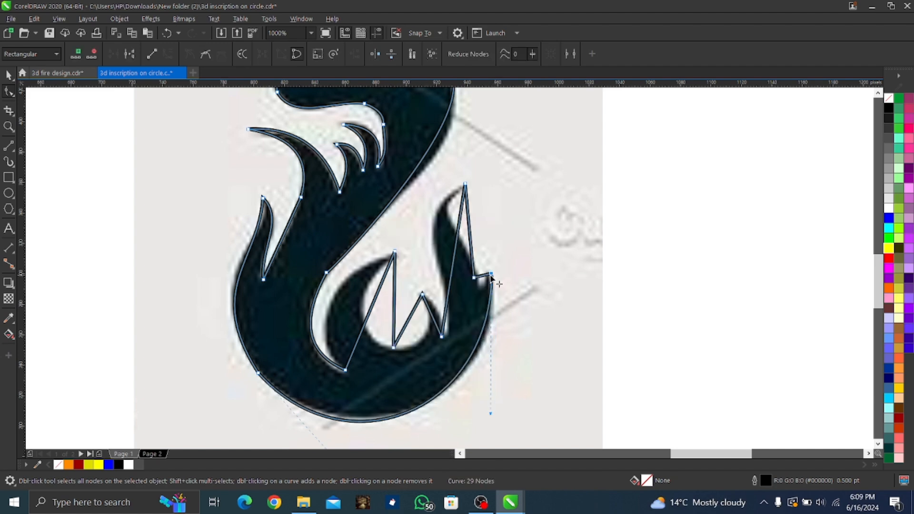
drag(476, 276, 489, 282)
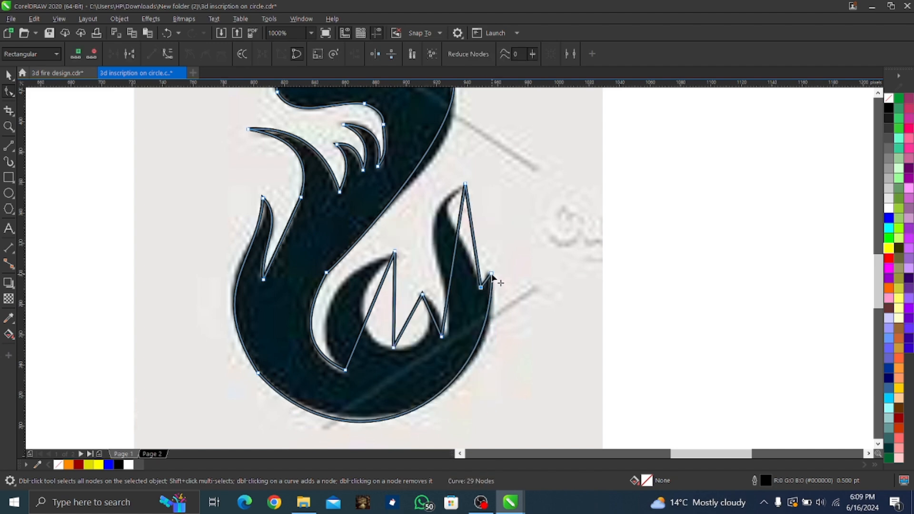
right_click(456, 253)
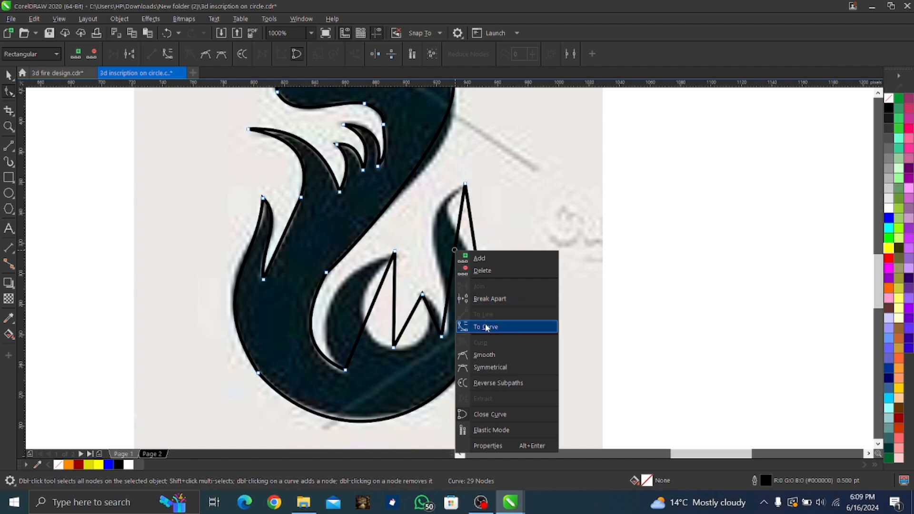
click(478, 324)
drag(442, 337, 447, 336)
drag(458, 233, 404, 218)
right_click(471, 222)
click(524, 269)
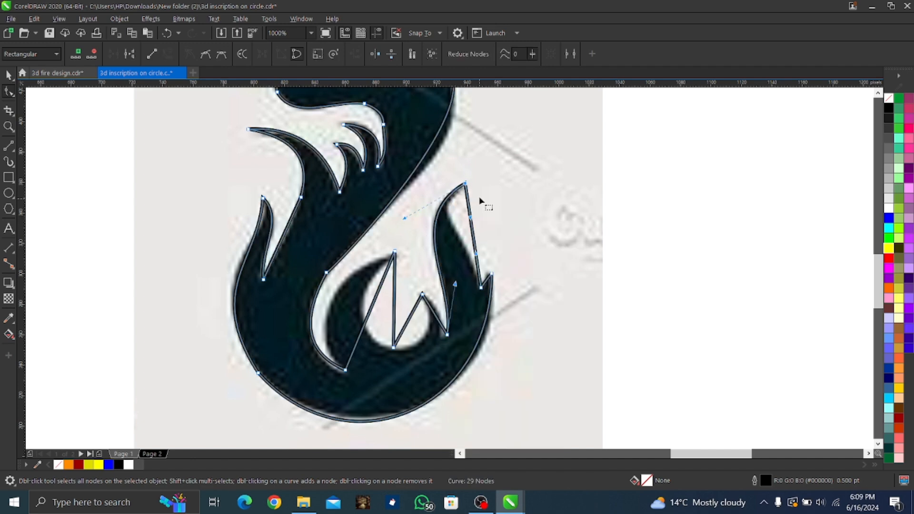
drag(470, 217, 423, 210)
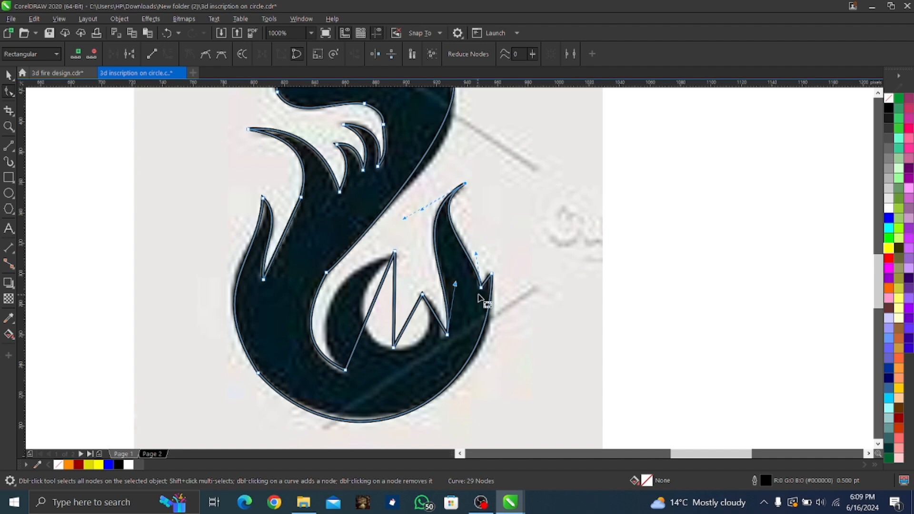
Adjust the upper handle of the inner gap's left curve so it follows the reference more closely
scroll(378, 314, up, 3)
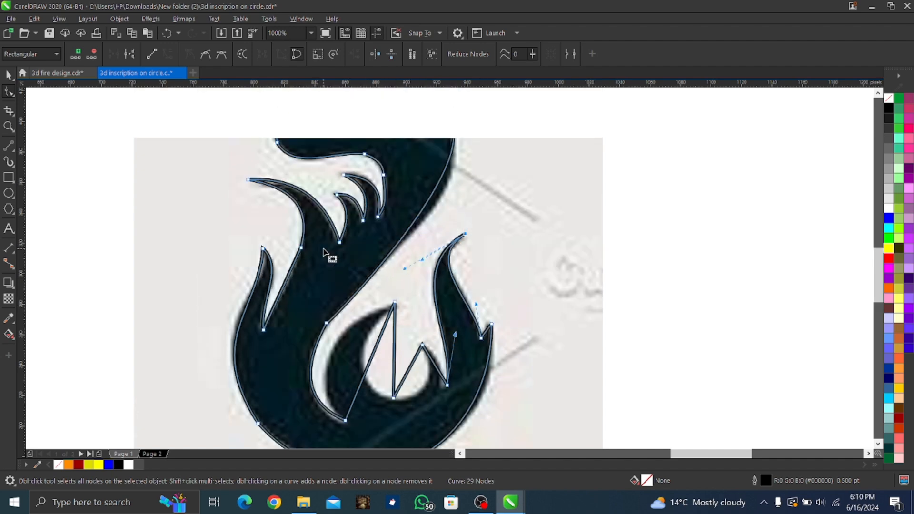
click(327, 340)
drag(299, 389, 294, 382)
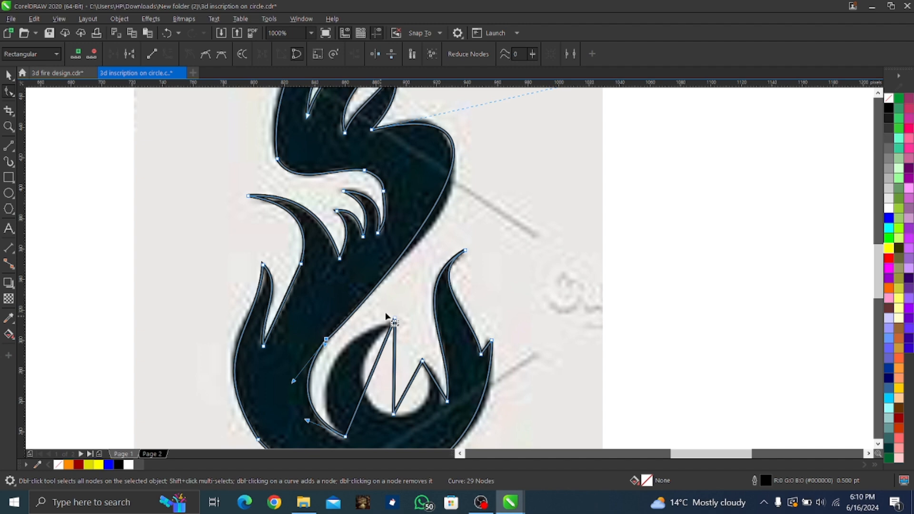
Convert both edges of the central crescent tongue to curves and bend them to match the reference
right_click(367, 383)
click(398, 254)
drag(371, 373, 325, 372)
right_click(393, 374)
click(419, 237)
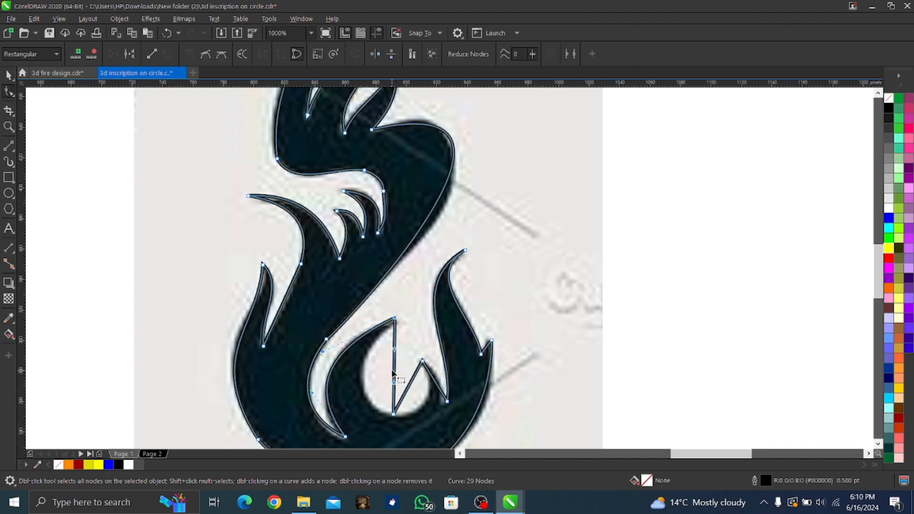
drag(393, 374, 362, 378)
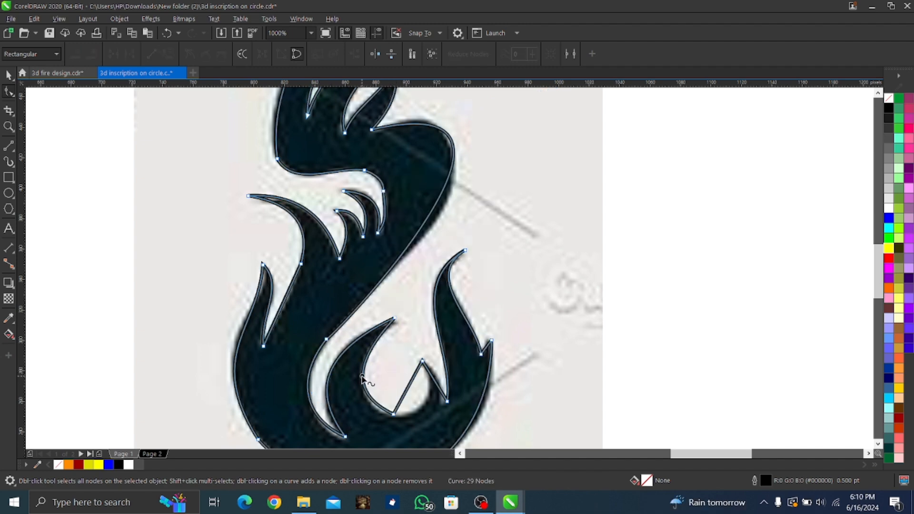
Curve the remaining straight side of the round inner hollow and delete the node at its bottom
right_click(407, 389)
click(407, 392)
right_click(407, 393)
click(434, 261)
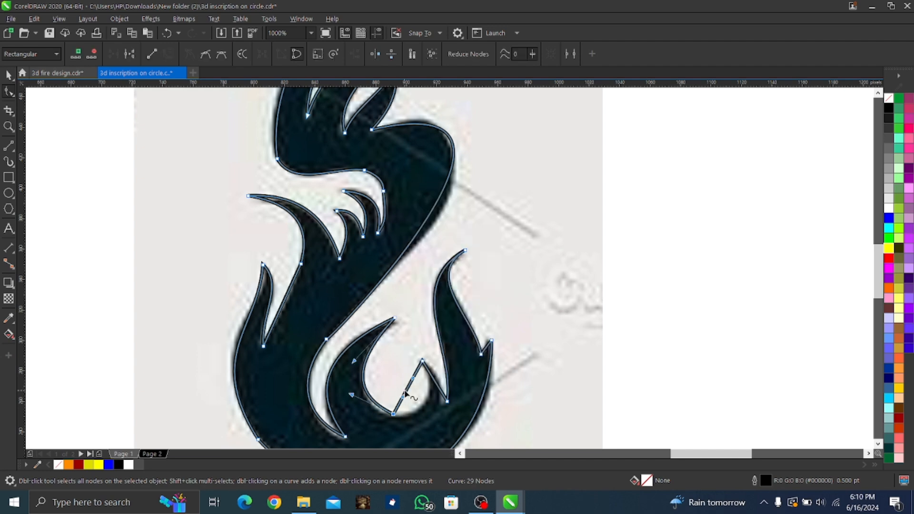
drag(406, 391, 426, 402)
right_click(393, 413)
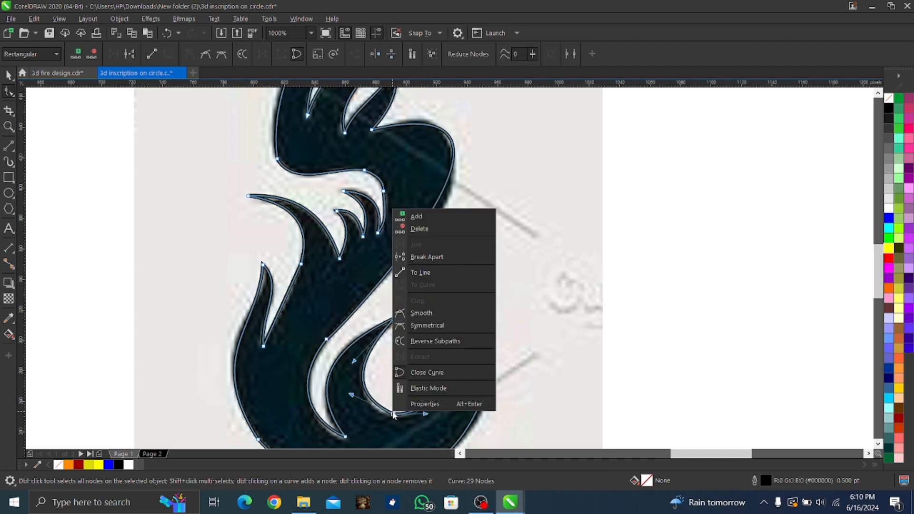
click(425, 230)
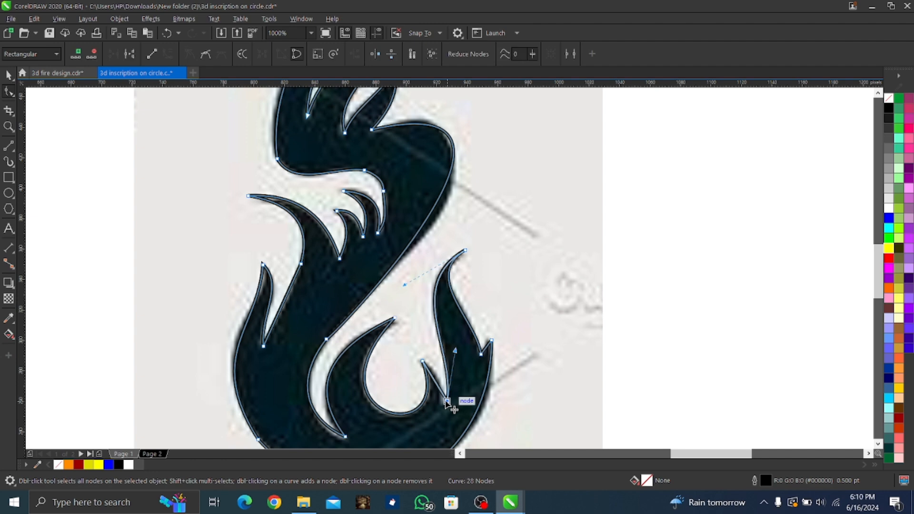
Convert the right edge of the small spike beside the hollow to a curve and fit it and its notch to the reference
right_click(434, 381)
click(466, 284)
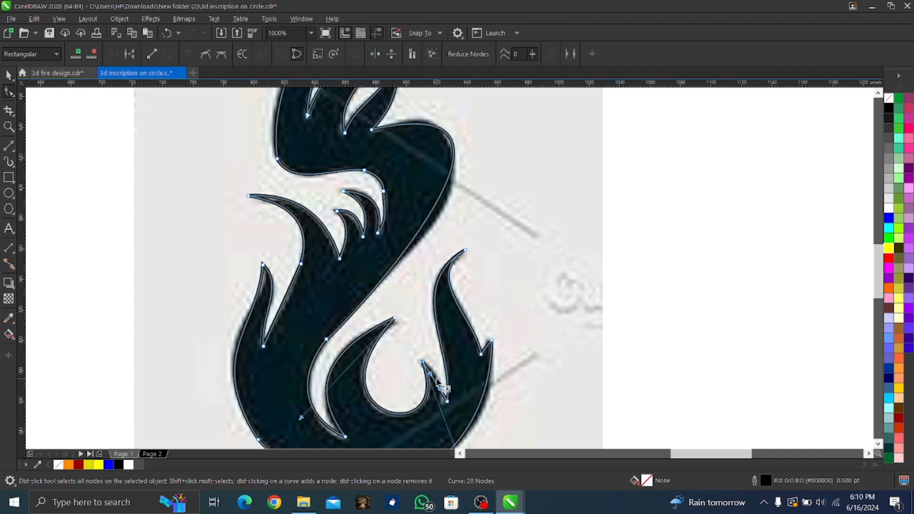
drag(435, 383, 441, 401)
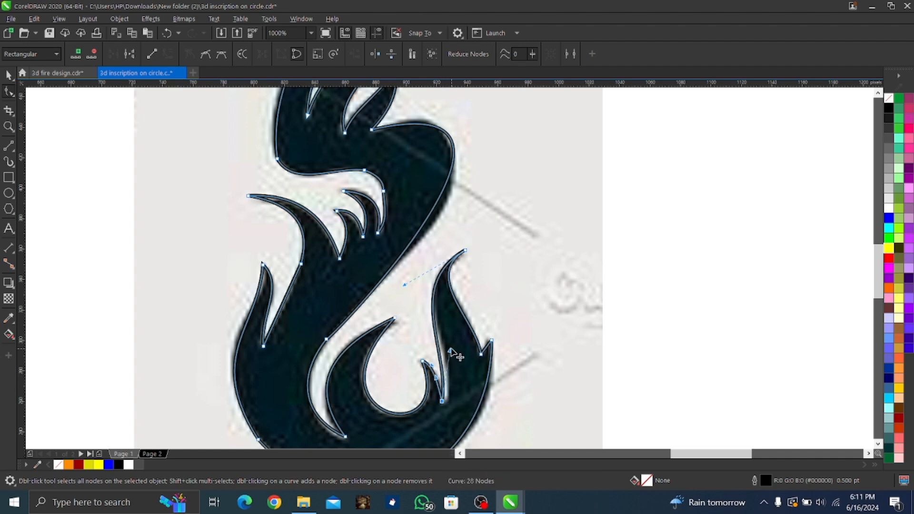
Adjust the right tongue's inner edge and convert the short notch edge on its outer side to a curve fitting the reference
drag(450, 350, 464, 373)
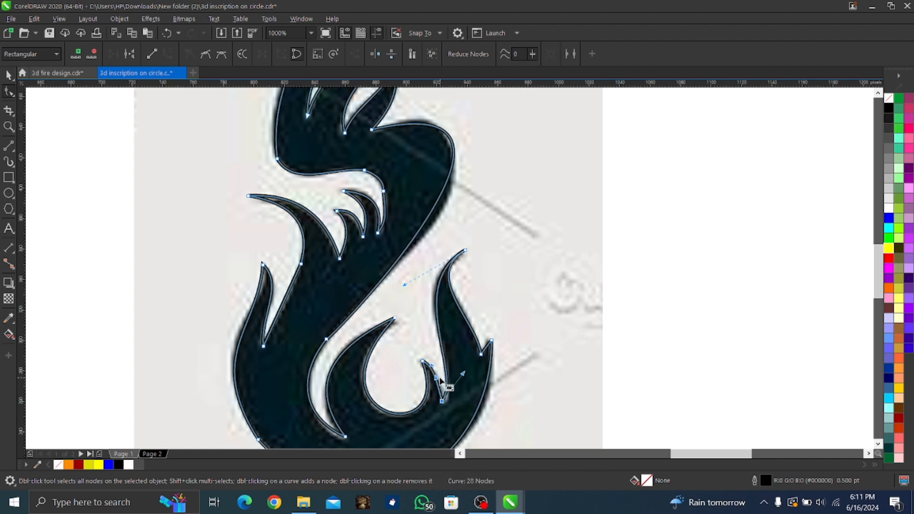
right_click(486, 346)
click(516, 219)
scroll(493, 347, up, 3)
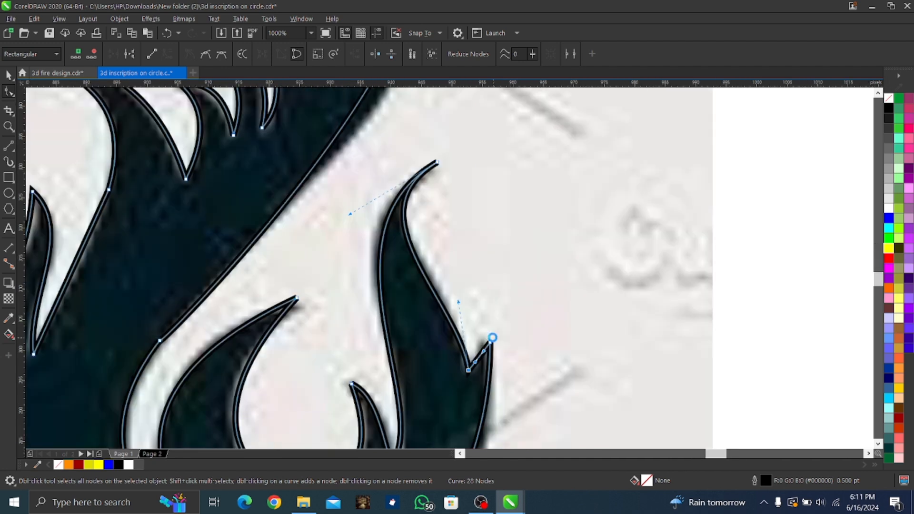
scroll(492, 337, up, 4)
drag(479, 357, 458, 352)
drag(458, 447, 436, 318)
Reshape the flame's outer edge from the small notch down around the rounded base to follow the reference
scroll(384, 320, down, 4)
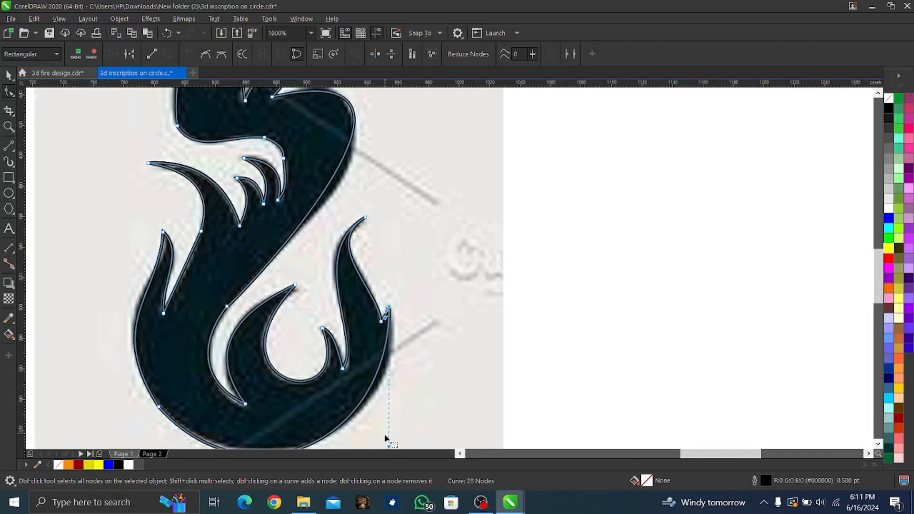
drag(390, 448, 405, 399)
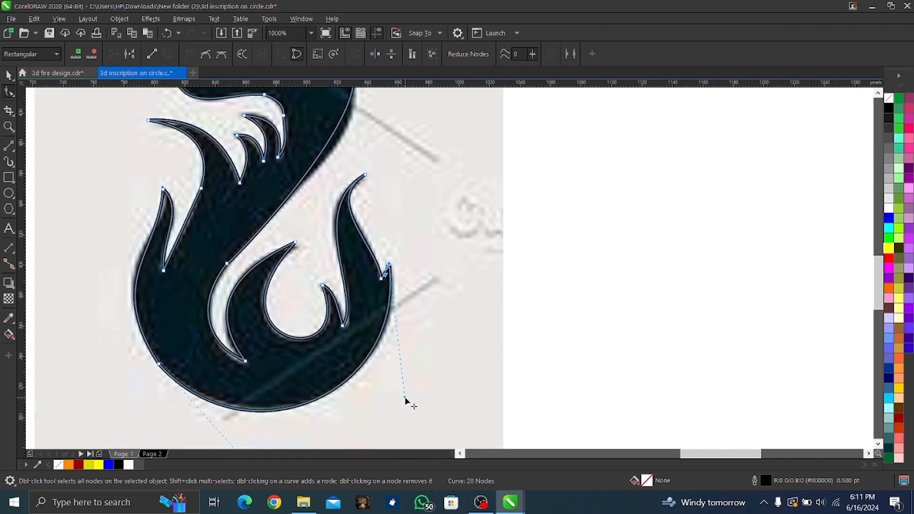
key(space)
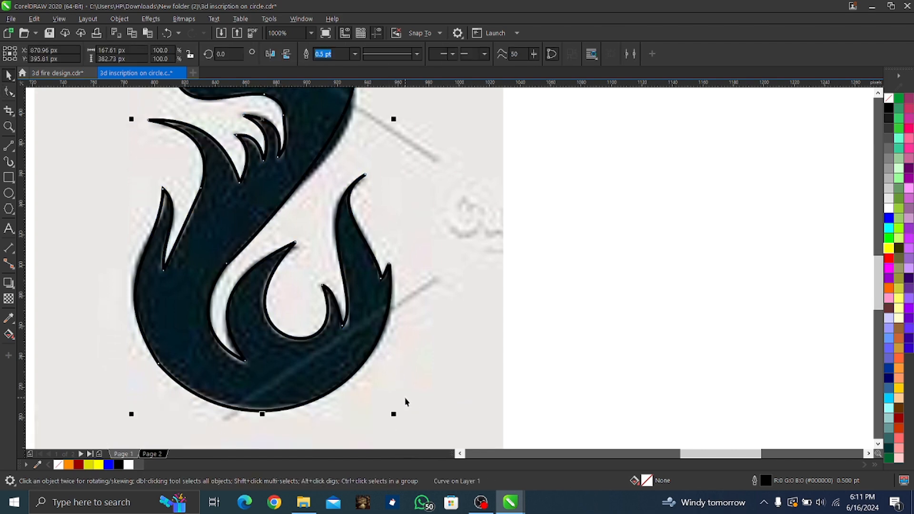
Move the traced flame outline off the reference image and delete the reference image
drag(255, 312, 585, 357)
scroll(582, 355, down, 2)
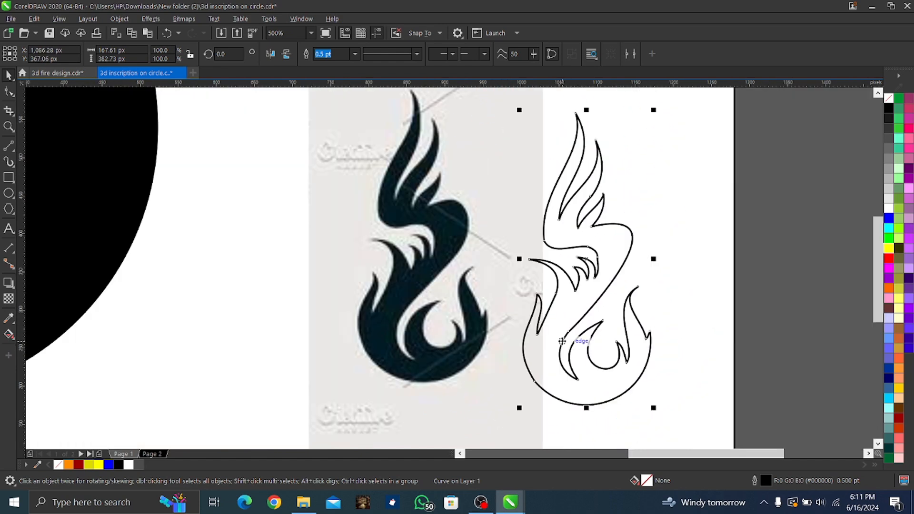
scroll(562, 341, down, 2)
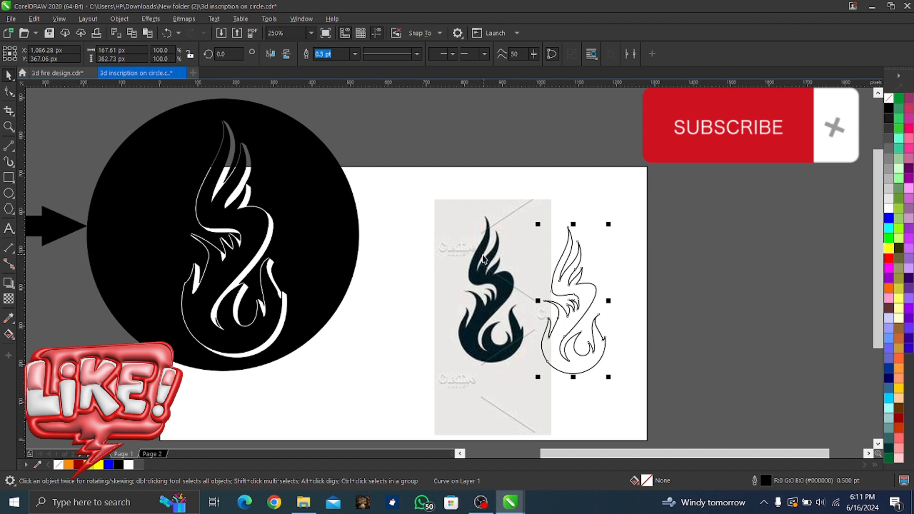
drag(488, 265, 696, 175)
key(Delete)
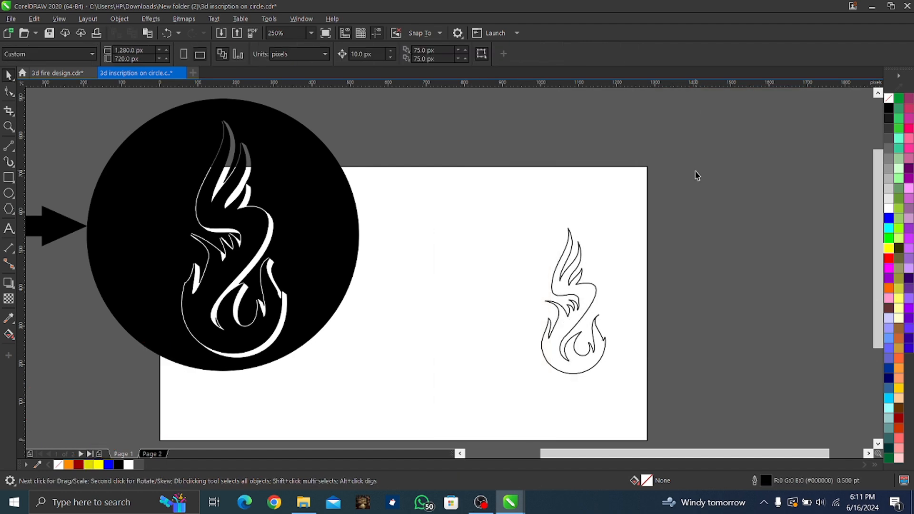
Fill the traced flame with blue and add a black block shadow about 14 px deep at an angle of about 11 degrees
click(570, 290)
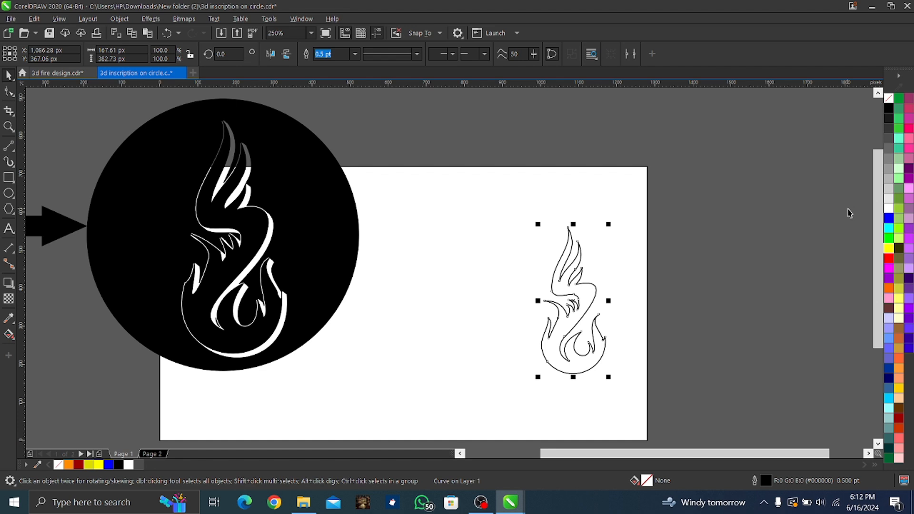
click(888, 220)
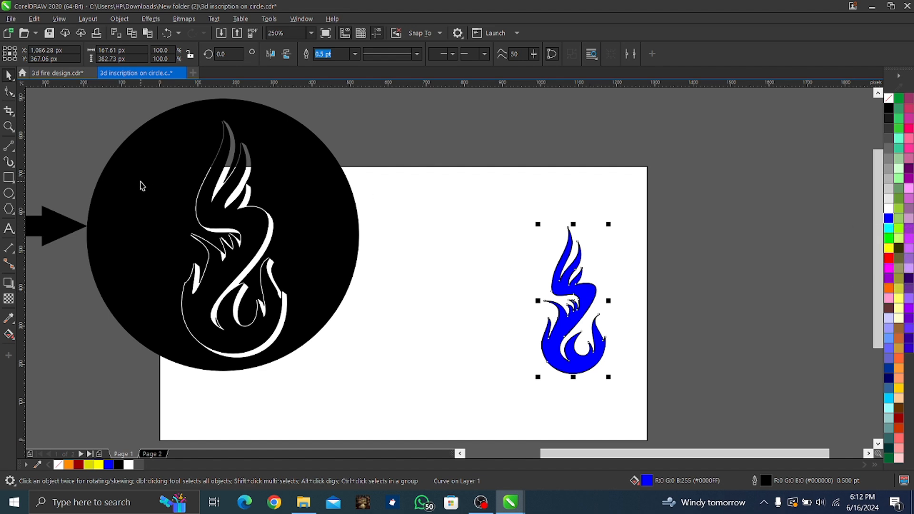
click(14, 288)
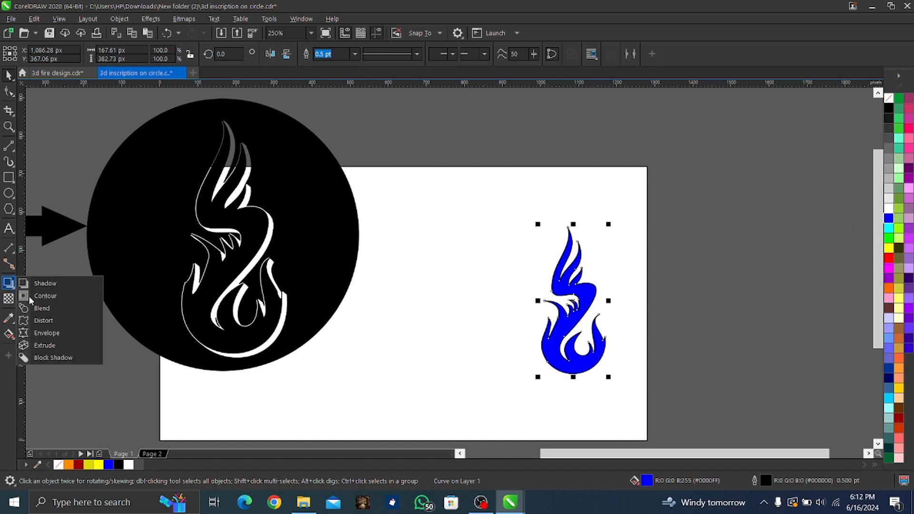
click(54, 358)
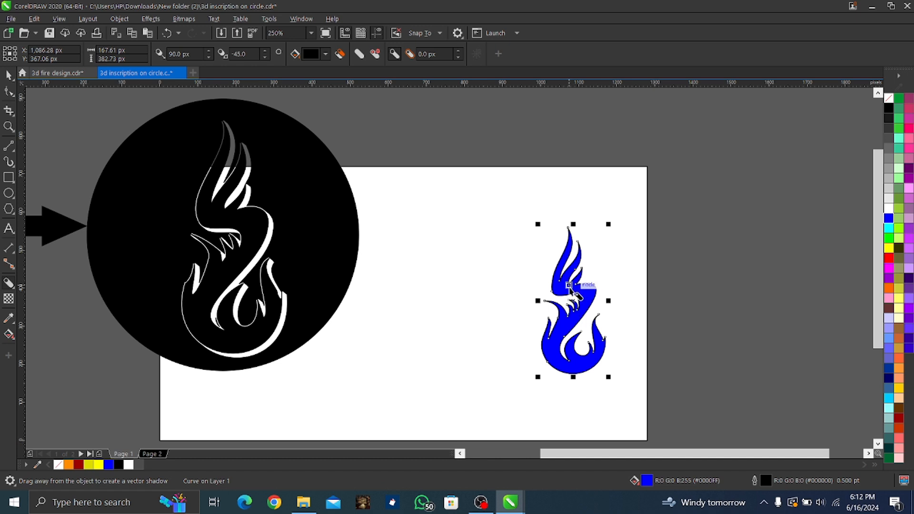
drag(569, 301, 580, 303)
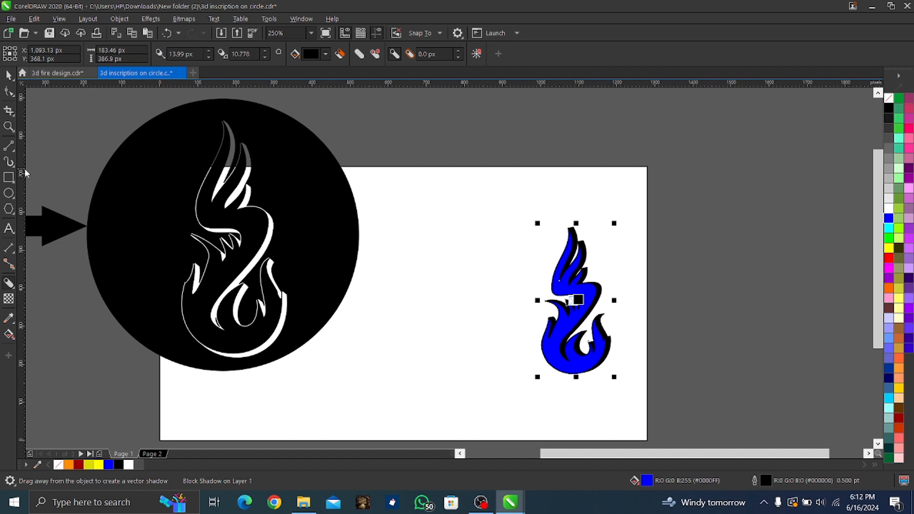
Draw a circle about 492 px in diameter around the blue flame and its shadow
click(7, 194)
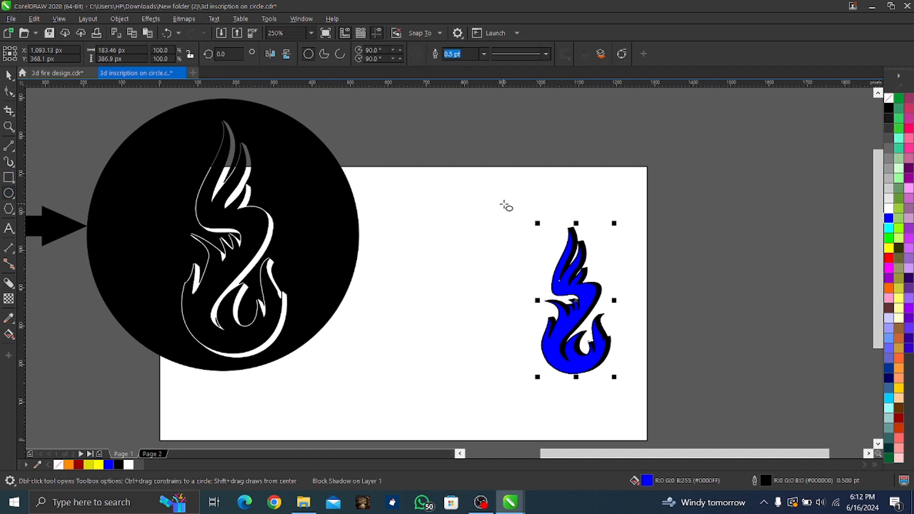
mouse_move(504, 204)
mouse_down()
mouse_move(612, 318)
mouse_move(644, 380)
mouse_move(628, 391)
mouse_up()
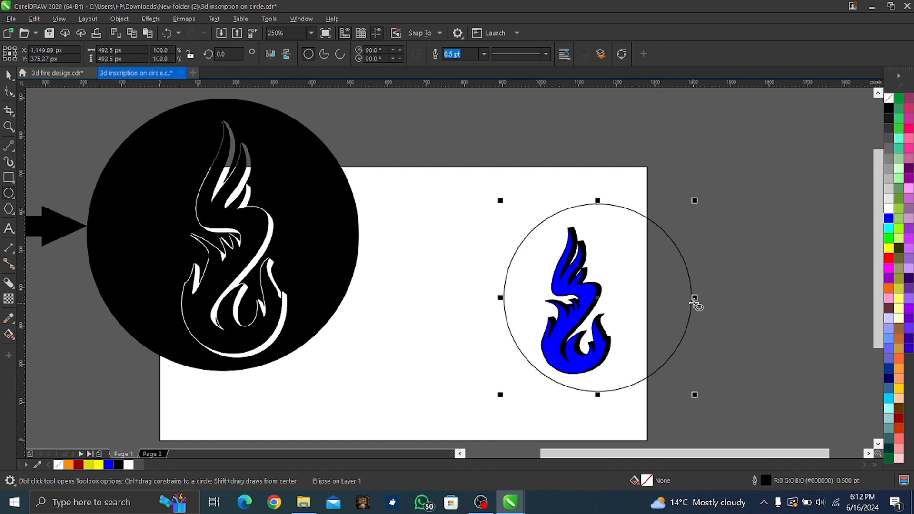
click(696, 206)
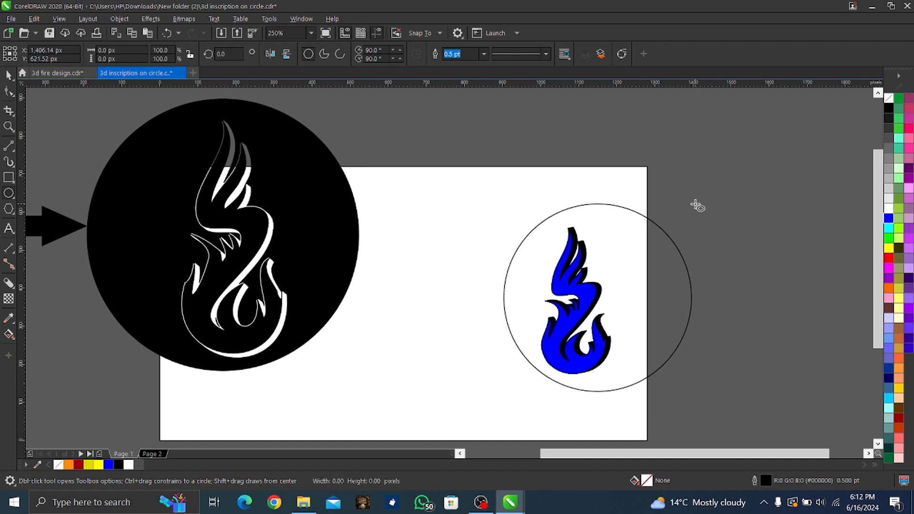
key(space)
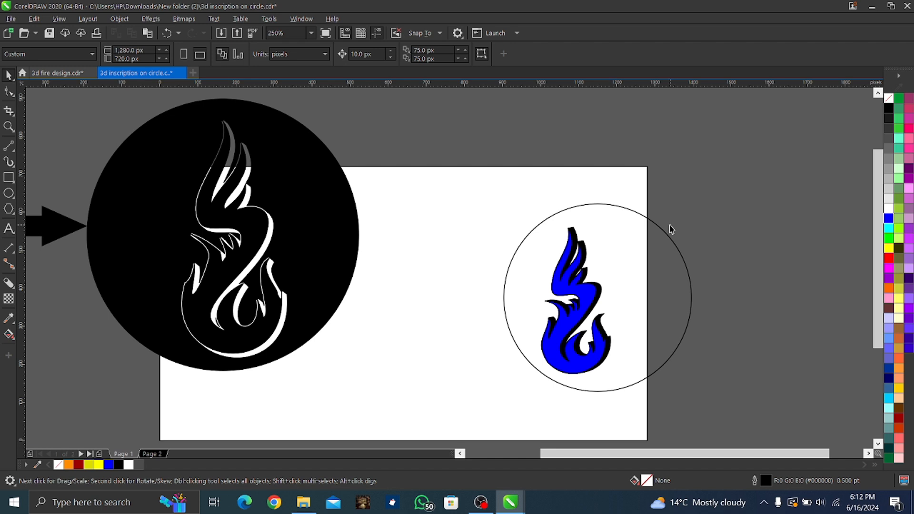
Scale the circle down to about 414 px in diameter and nudge it so it is centred around the flame
click(667, 252)
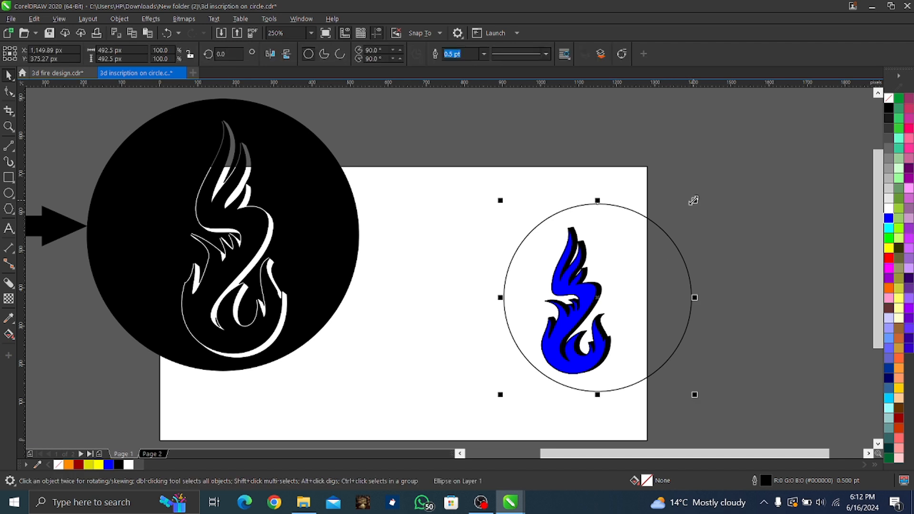
drag(693, 199, 664, 207)
key(Up)
key(Up)
key(Up)
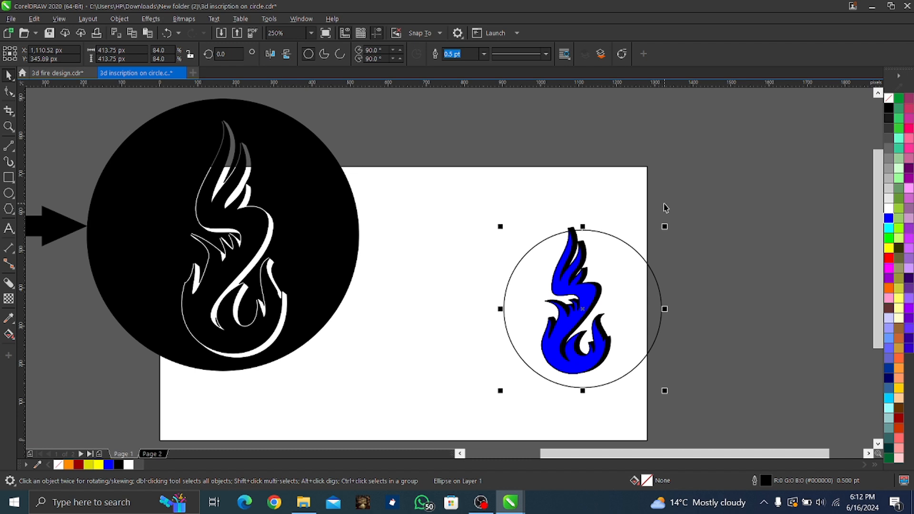
key(Up)
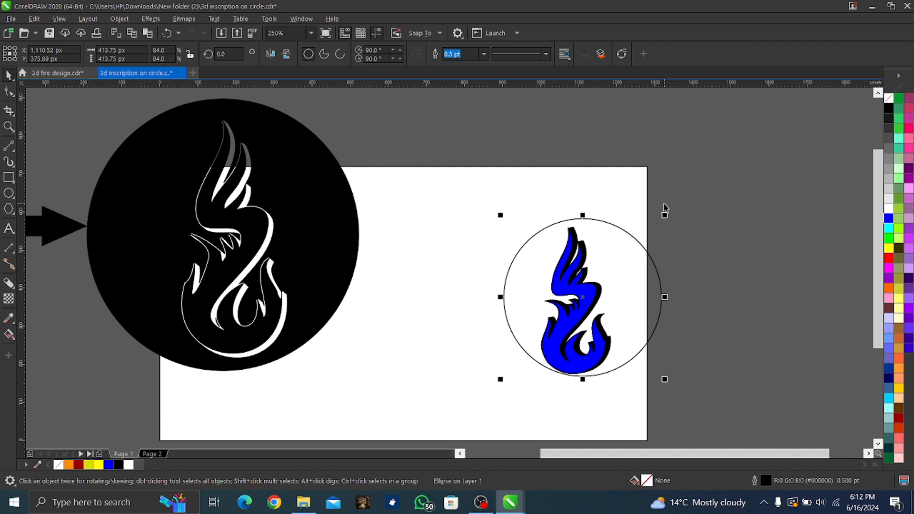
key(Left)
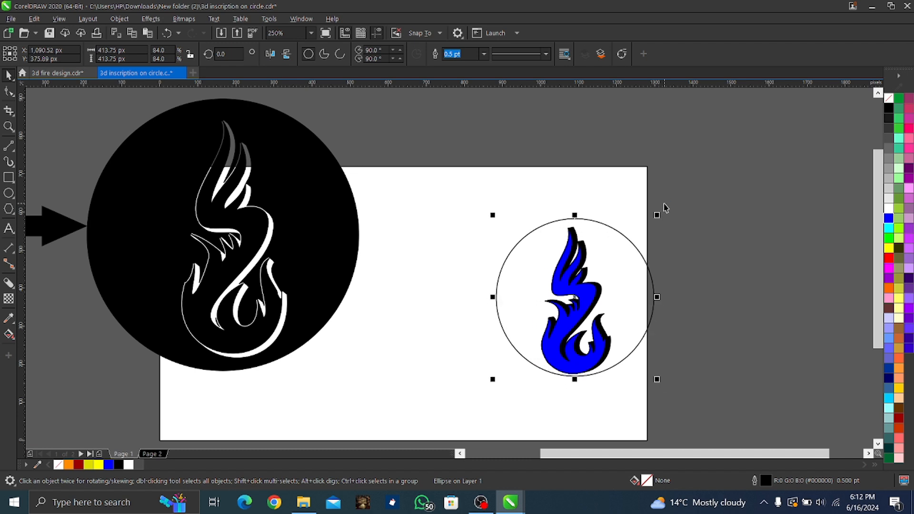
key(Down)
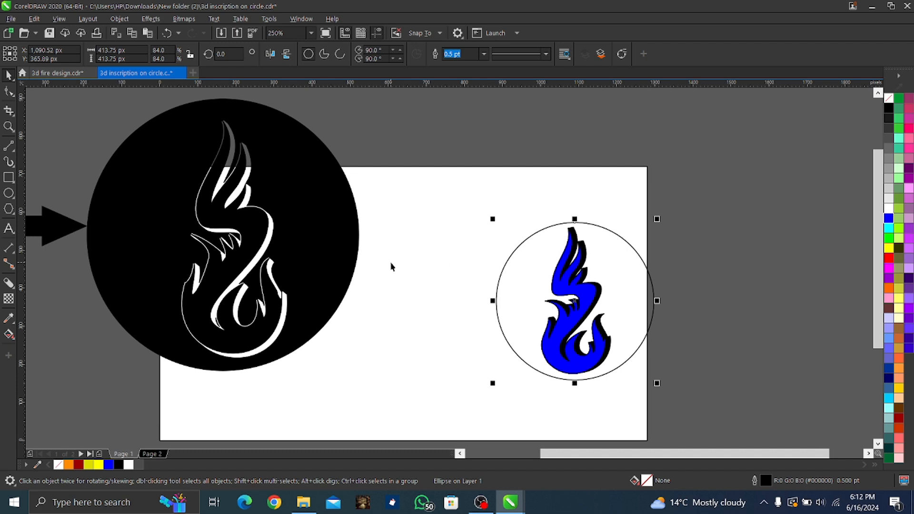
Try to simplify and weld the circle, flame and block shadow, and undo the weld
click(519, 181)
click(520, 185)
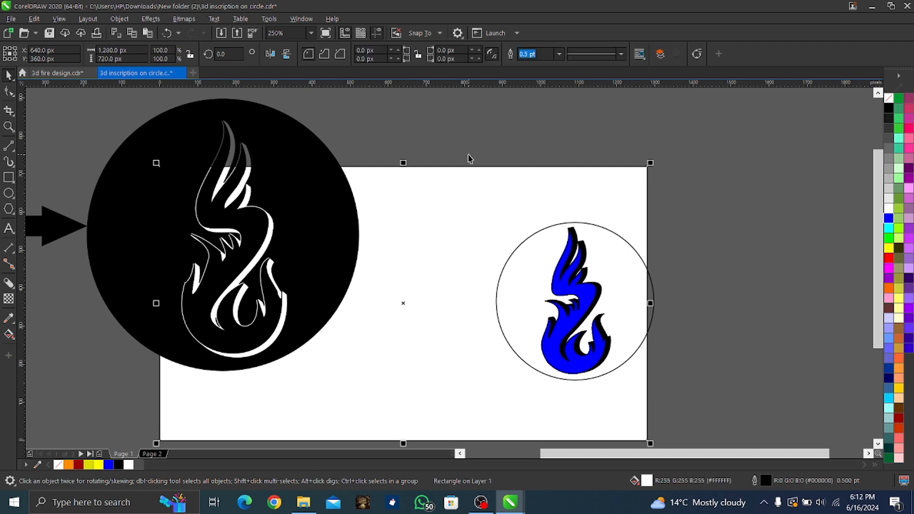
drag(451, 128, 687, 405)
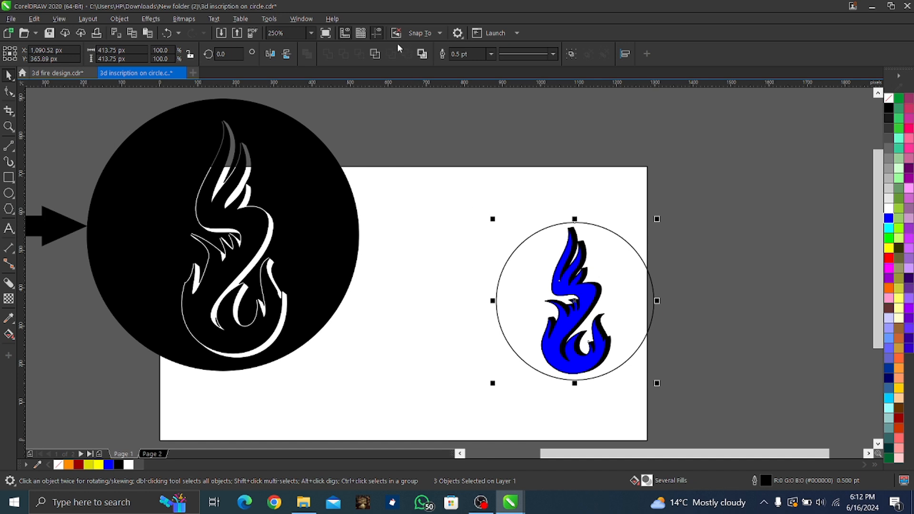
click(374, 55)
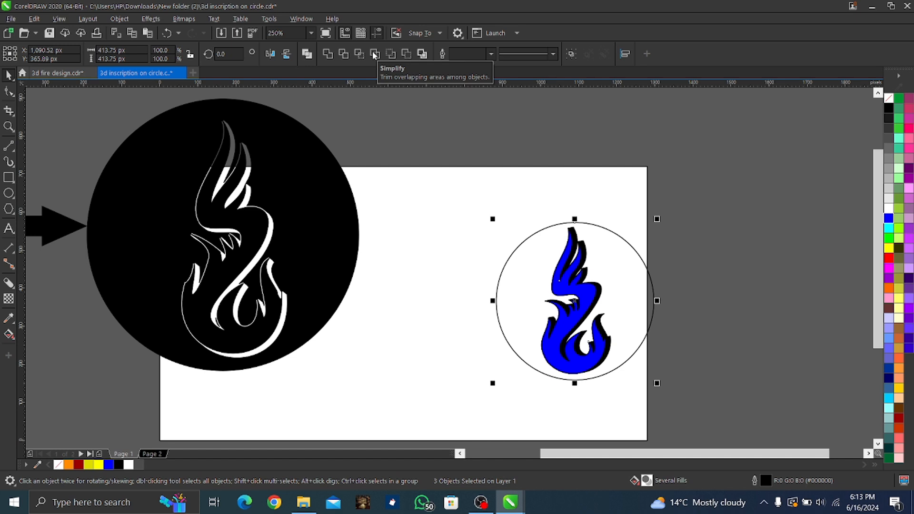
click(326, 55)
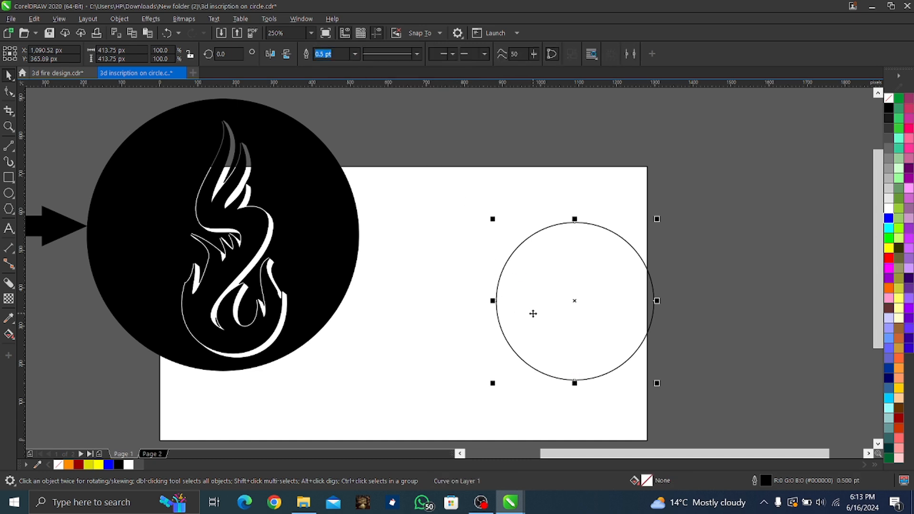
key(ctrl+z)
click(696, 312)
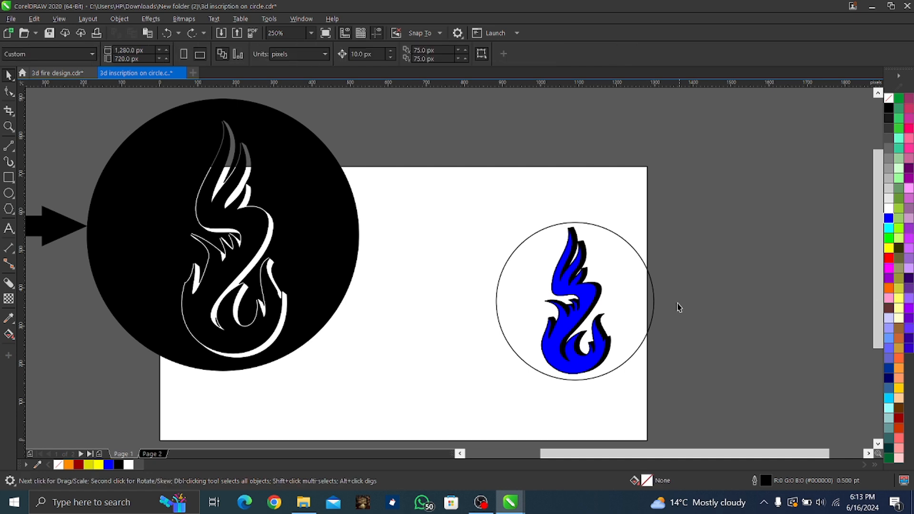
Try moving the circle away from the flame and undo the move
click(650, 294)
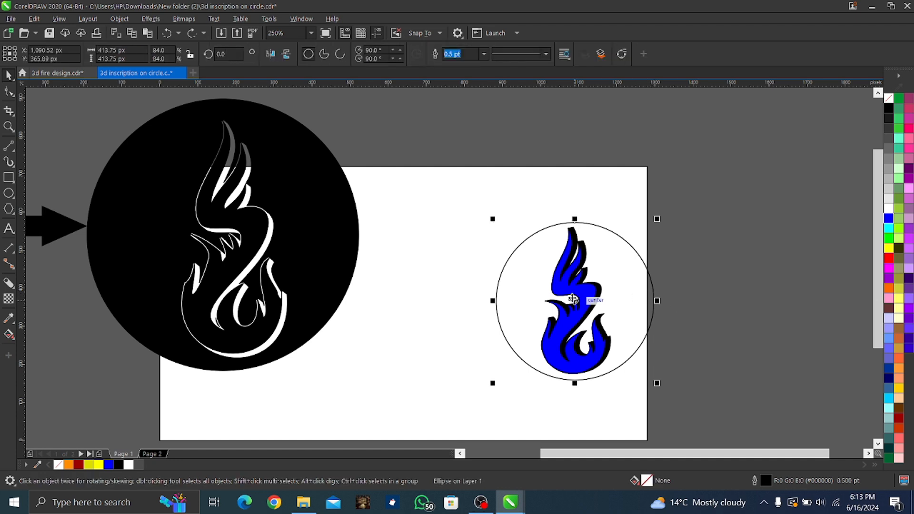
drag(583, 303, 683, 258)
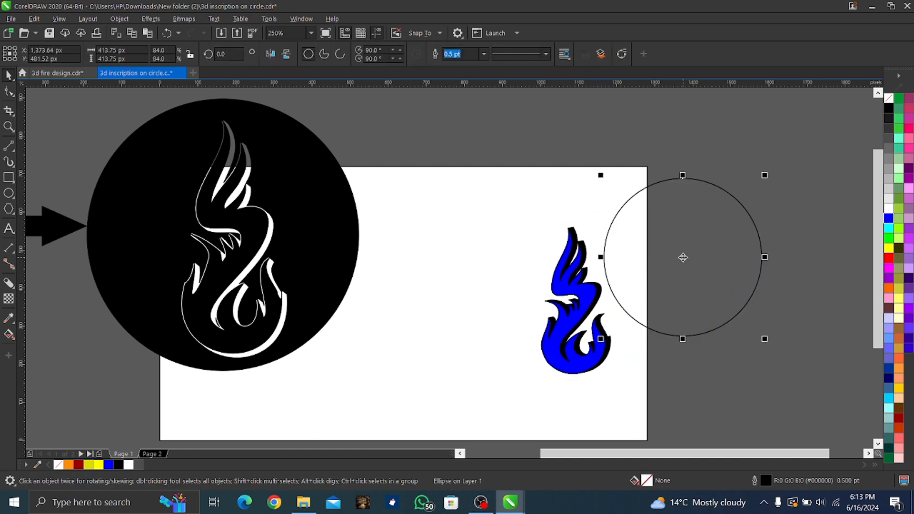
key(ctrl+z)
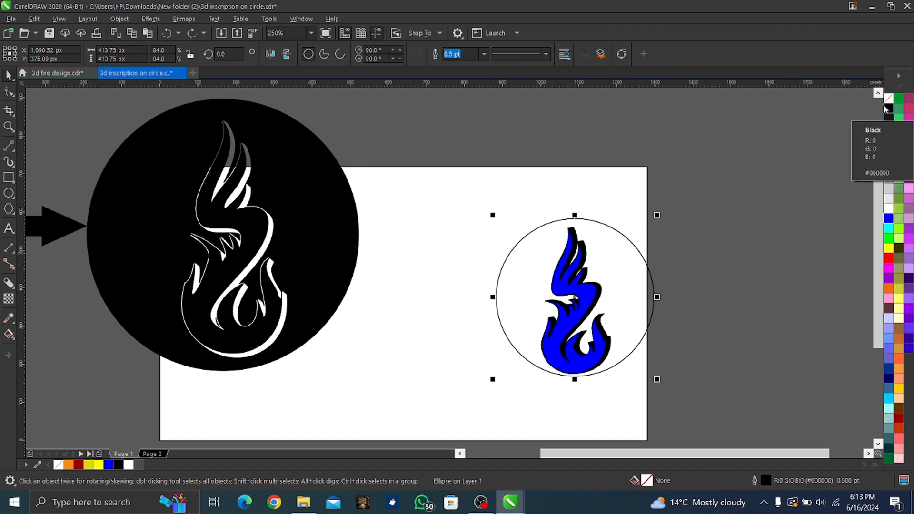
Send the circle behind the flame and its shadow and give it a white fill
click(888, 110)
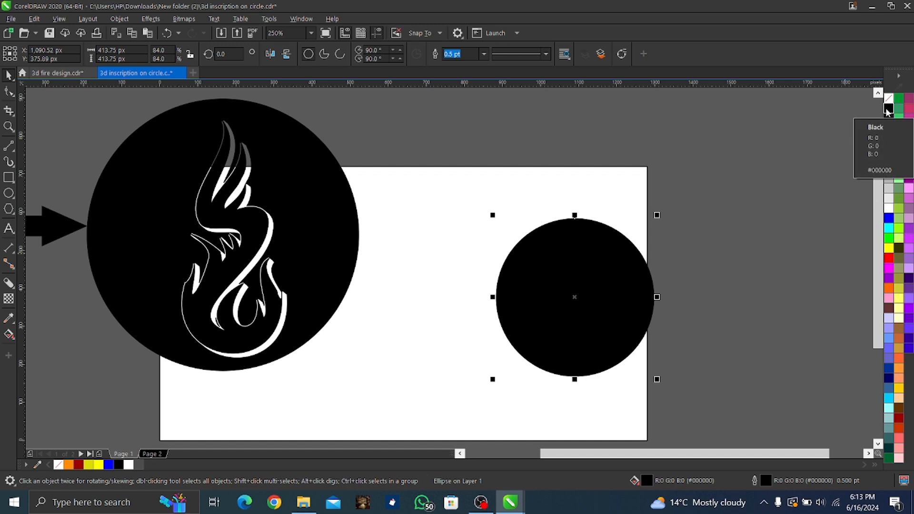
key(ctrl+Page_Down)
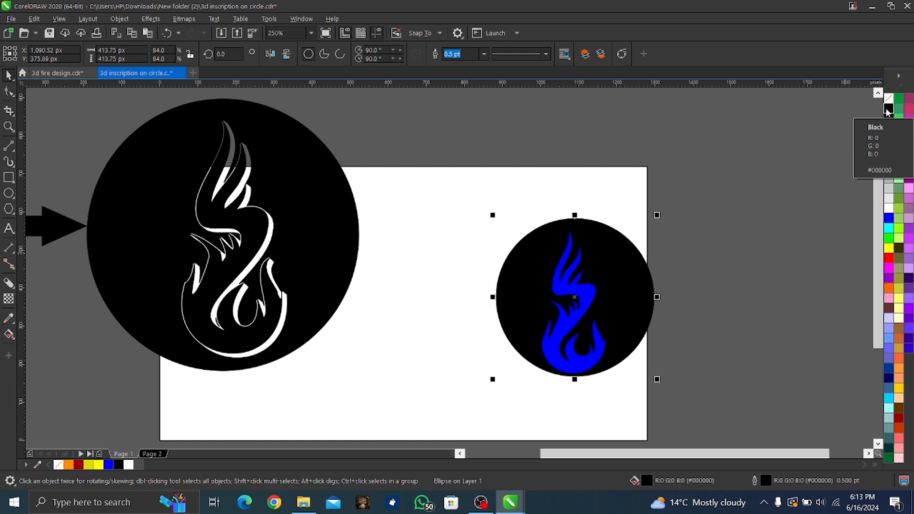
click(888, 211)
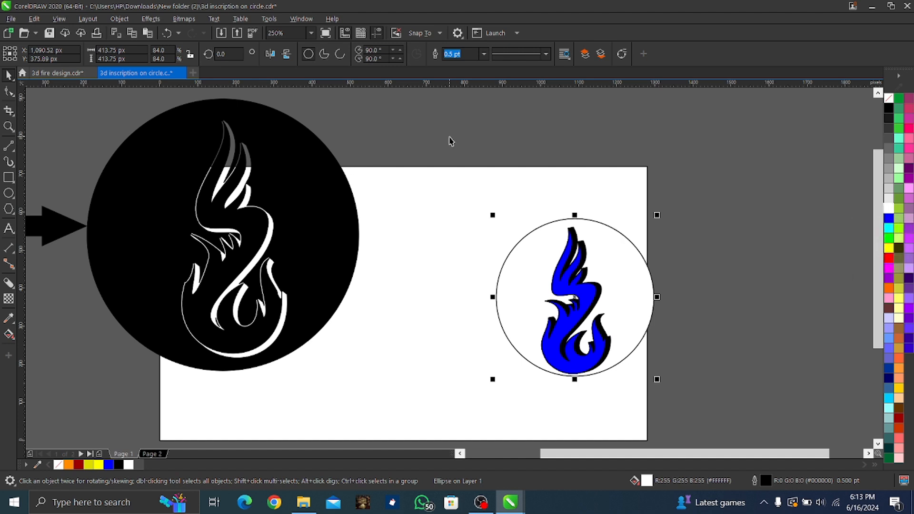
Combine the circle, flame and block shadow into one black shape with the shadow areas cut out
drag(449, 137, 686, 404)
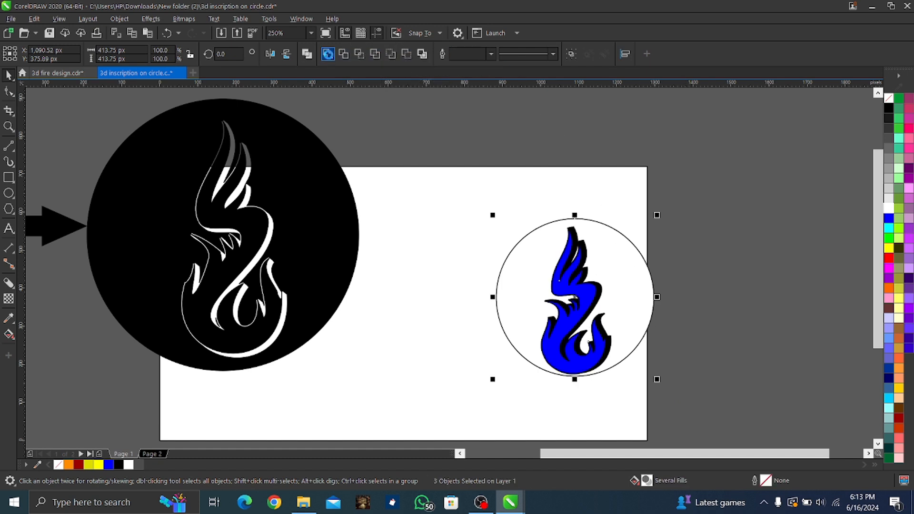
click(328, 54)
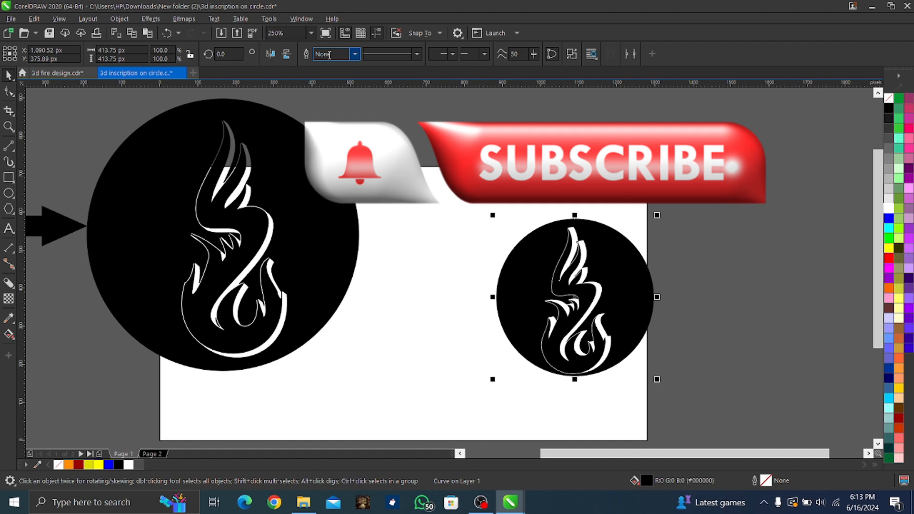